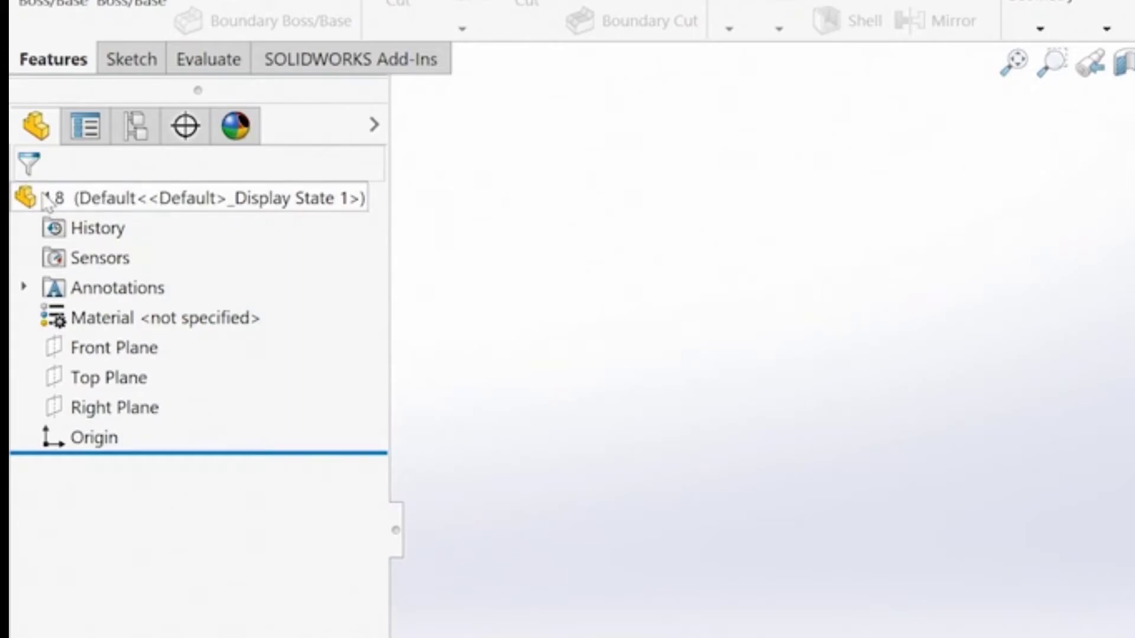
Set the Equations item to Show in the part's Hide/Show Tree Items settings
right_click(57, 205)
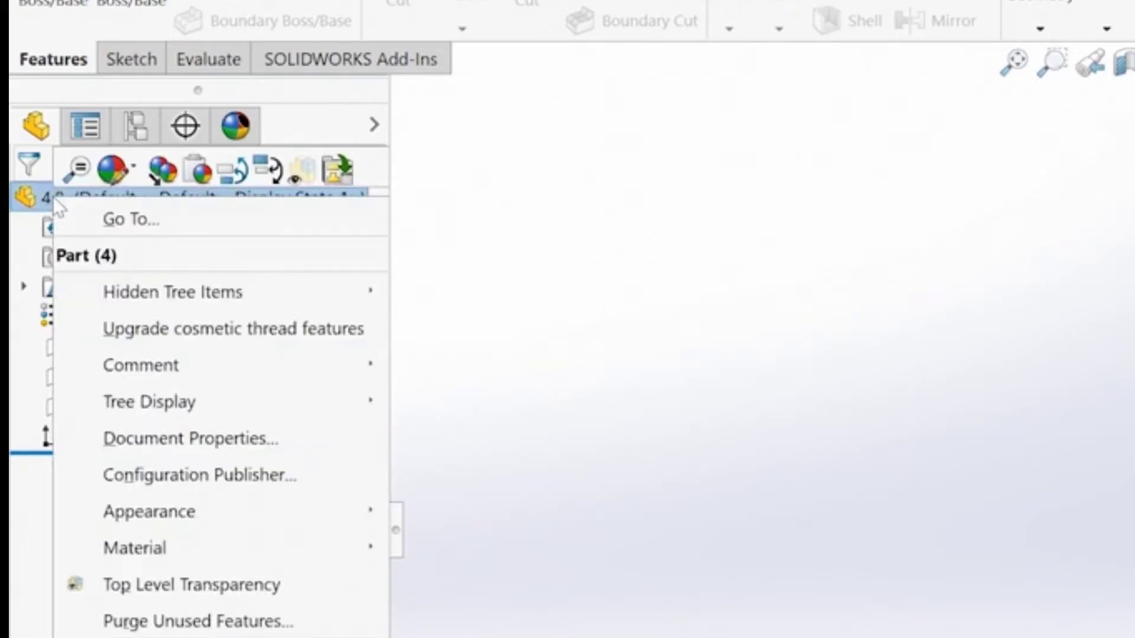
mouse_move(238, 290)
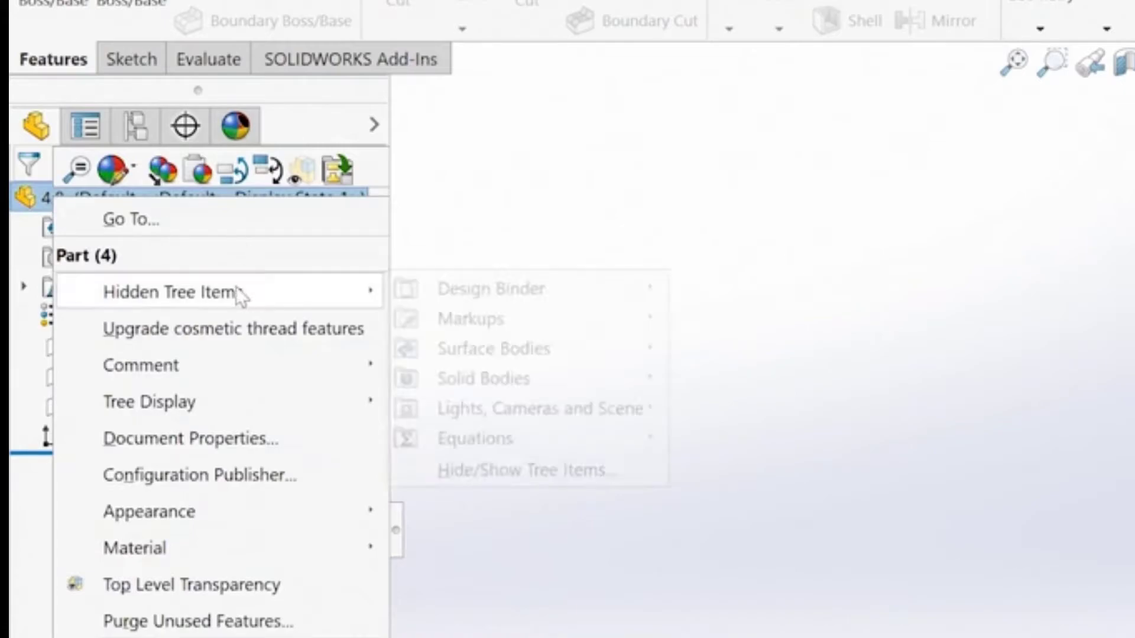
left_click(546, 471)
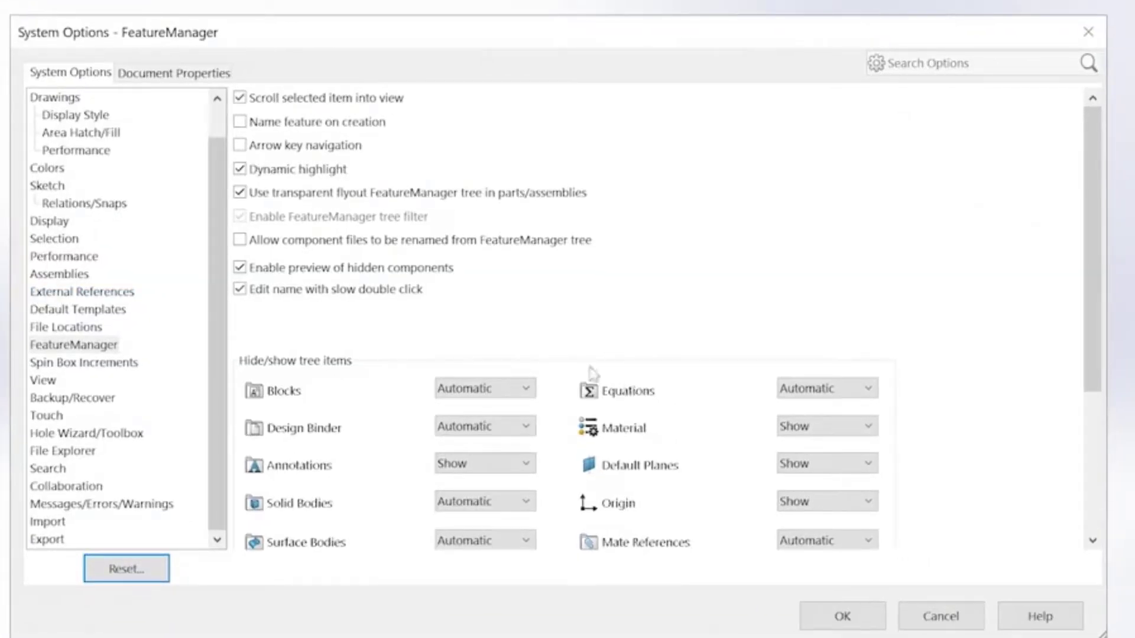
left_click(860, 400)
left_click(833, 439)
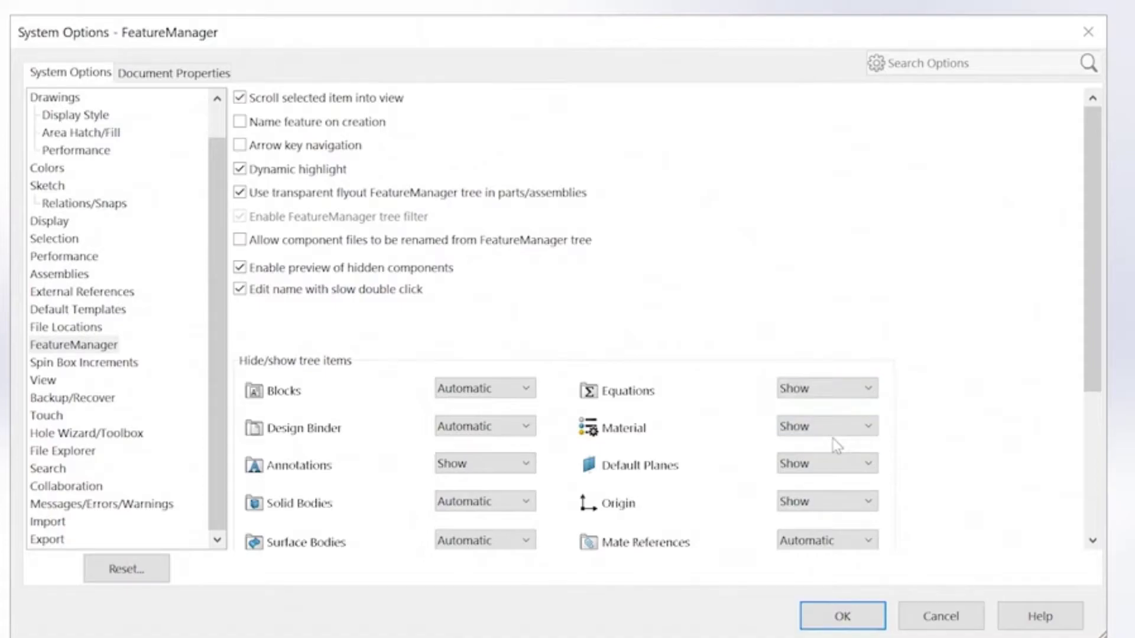
left_click(859, 615)
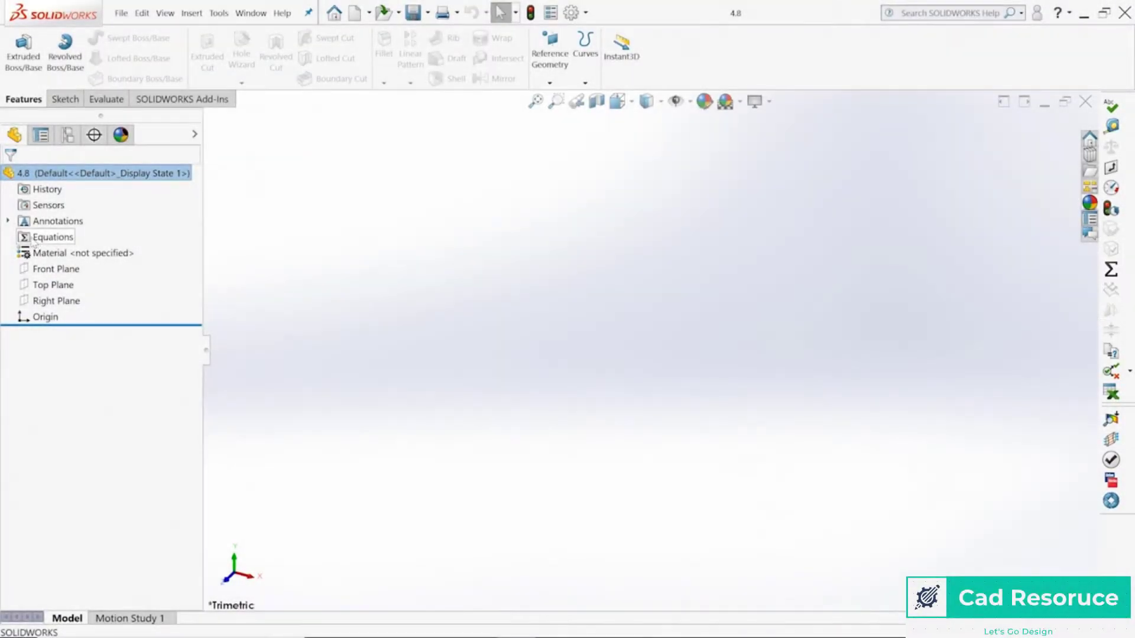
In the Equations manager, add global variable A with value 5
right_click(32, 239)
left_click(98, 248)
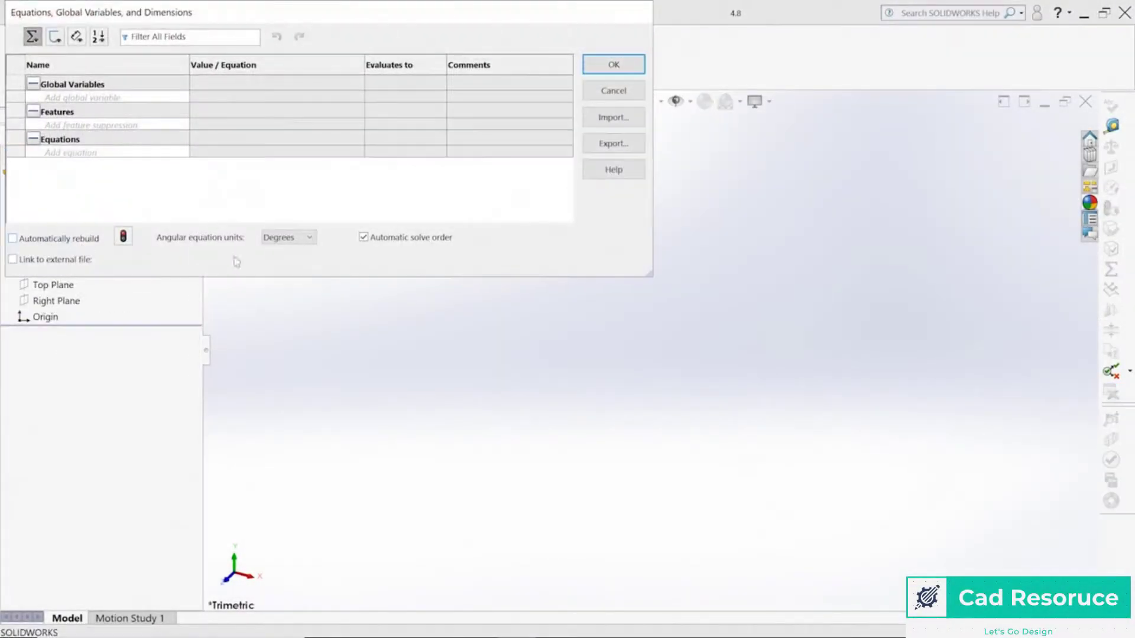
left_click_drag(407, 16, 713, 192)
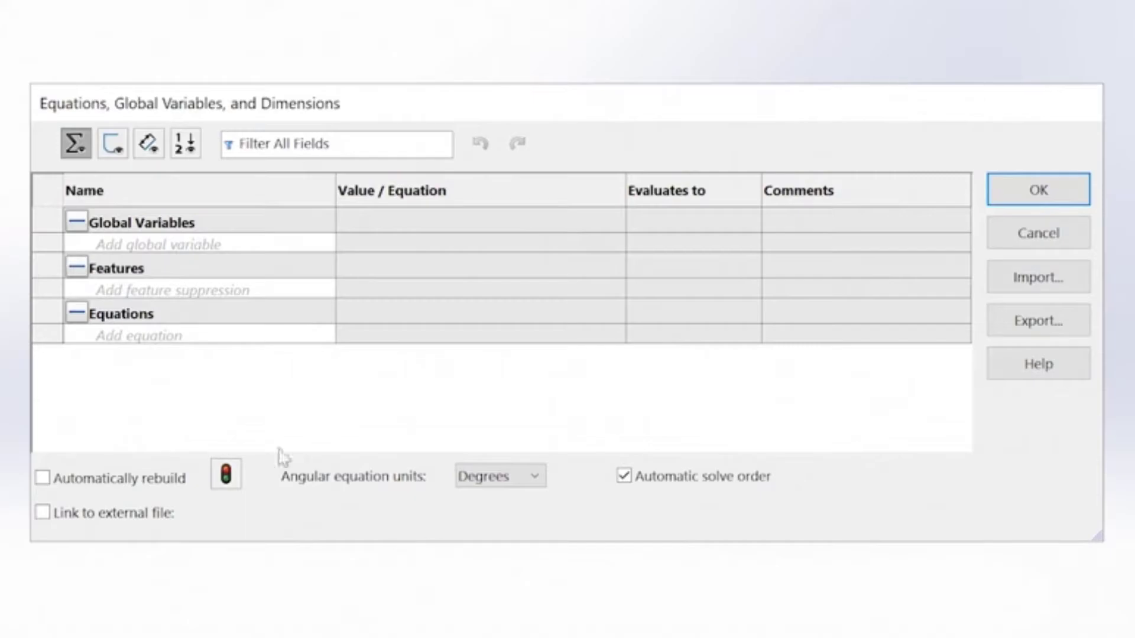
left_click(203, 245)
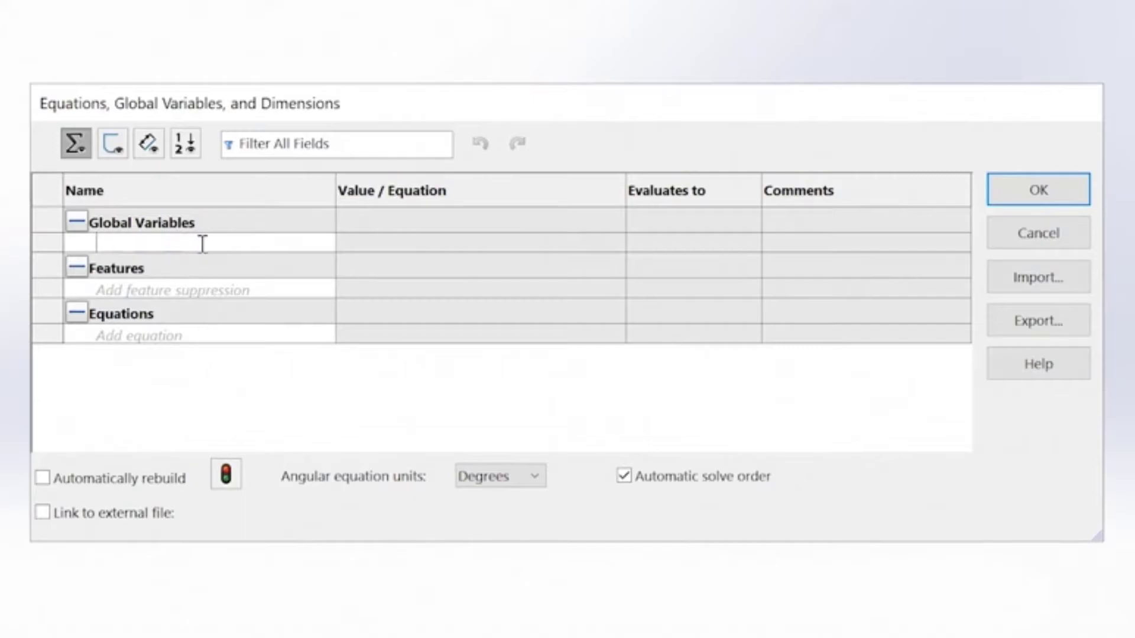
type("A")
key("Tab")
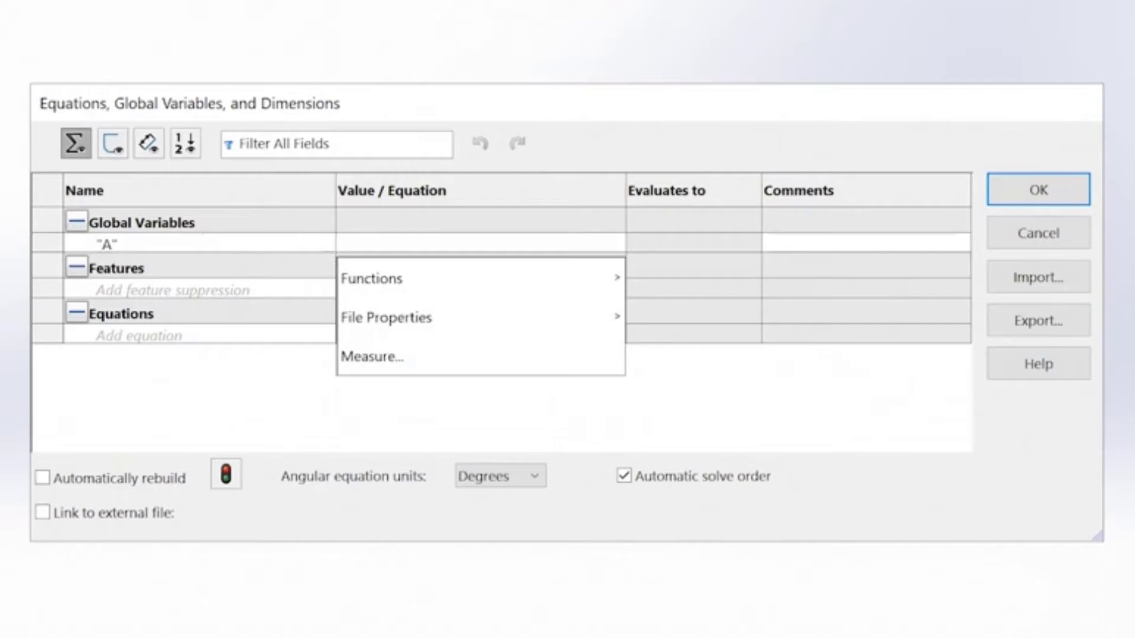
type("5")
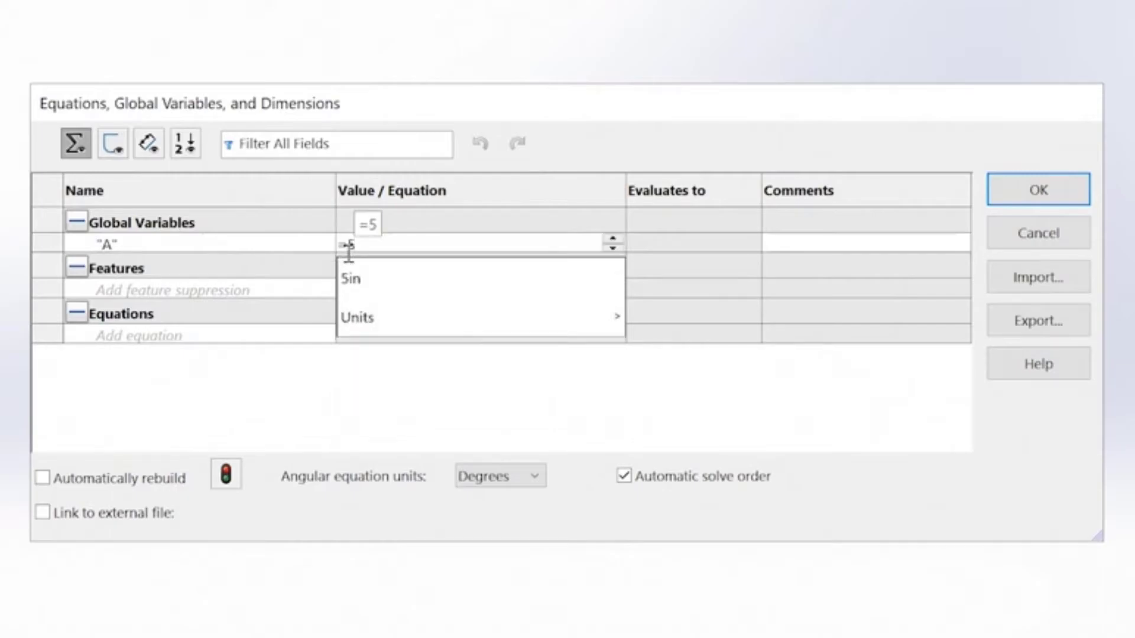
key("Return")
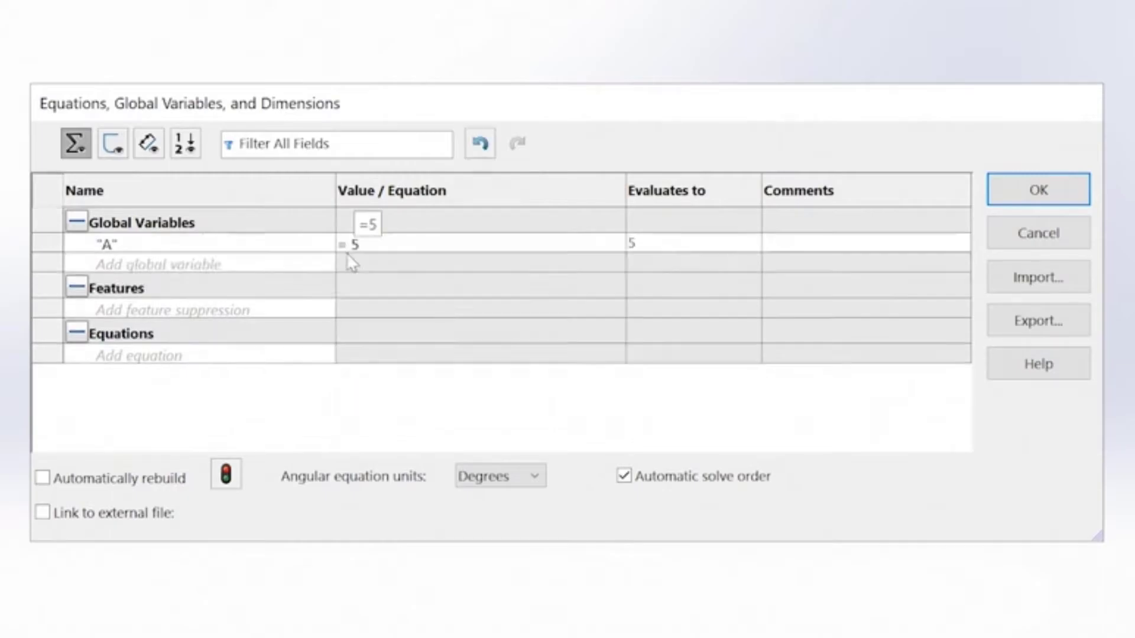
Add global variable B with value 3 and save the equations
left_click(252, 266)
type("b")
key("BackSpace")
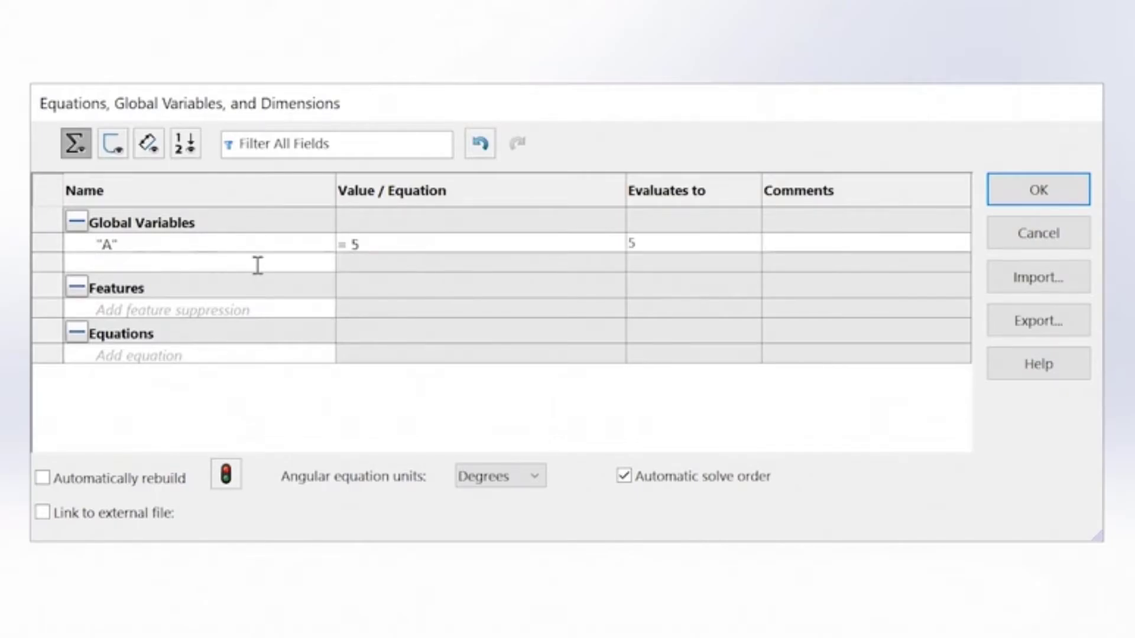
type("B")
key("Tab")
type("3")
key("Return")
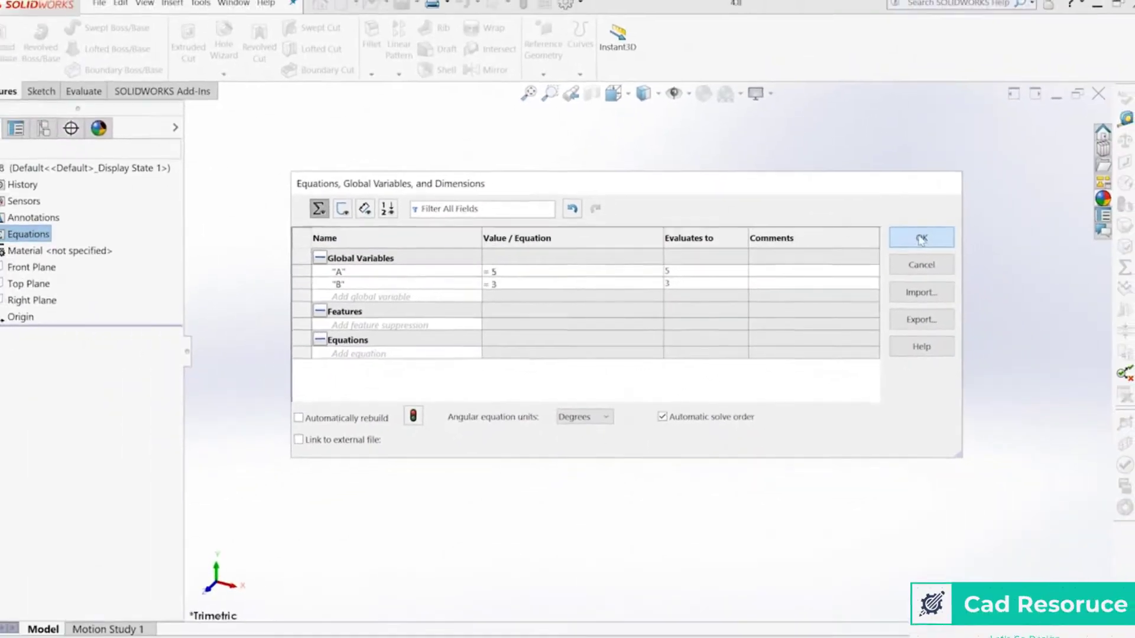
left_click(1052, 190)
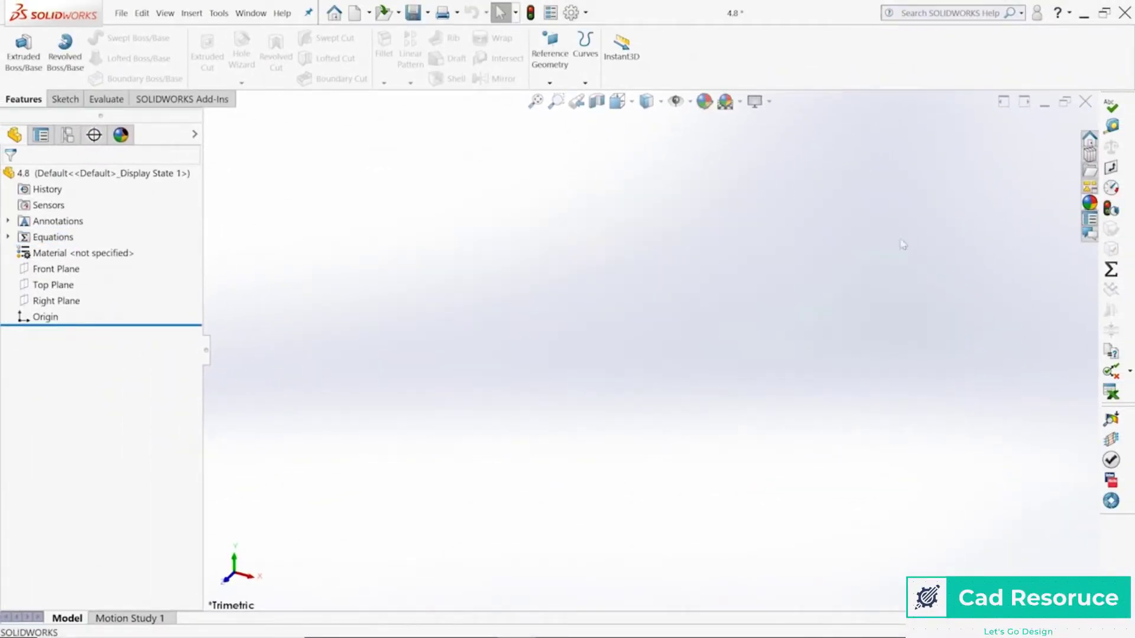
Sketch a corner rectangle on the Front Plane starting from the origin
left_click(64, 100)
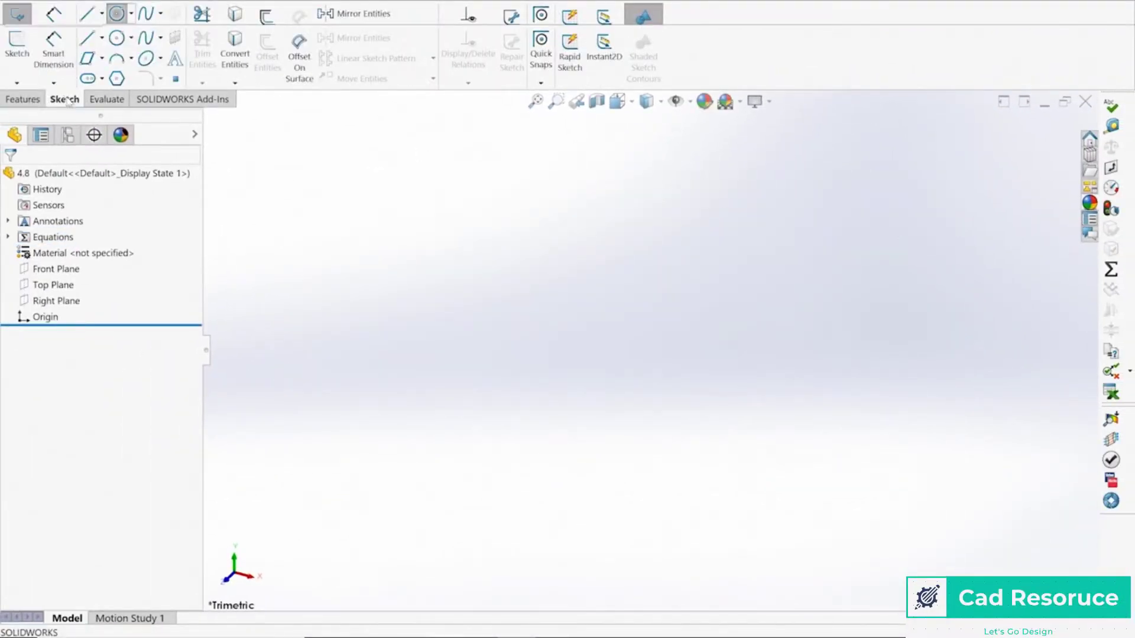
left_click(17, 47)
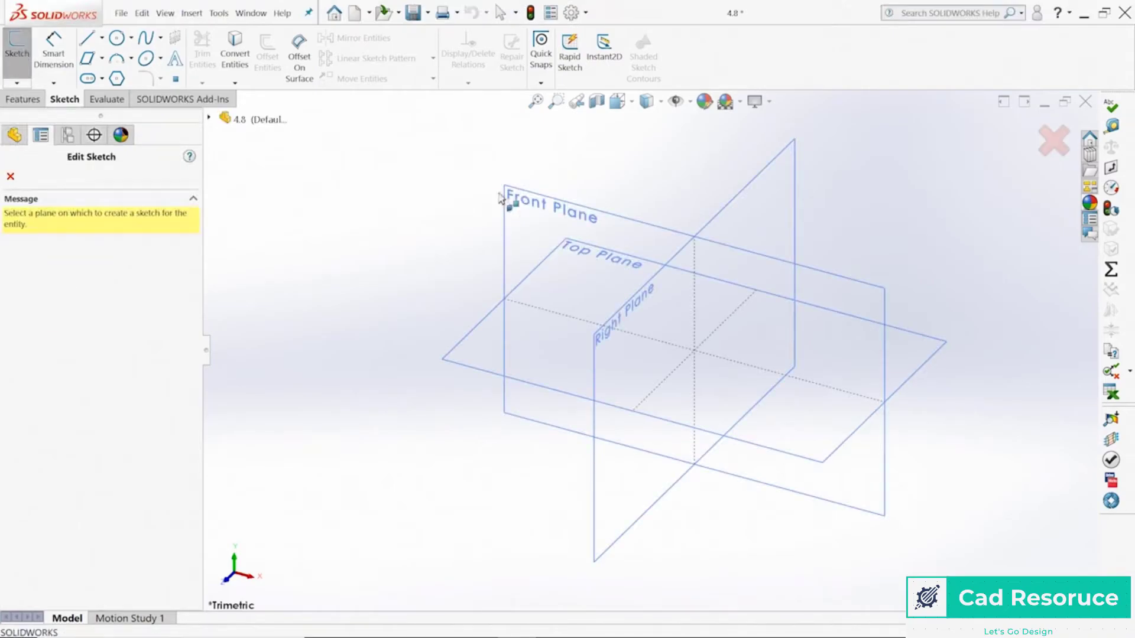
left_click(576, 211)
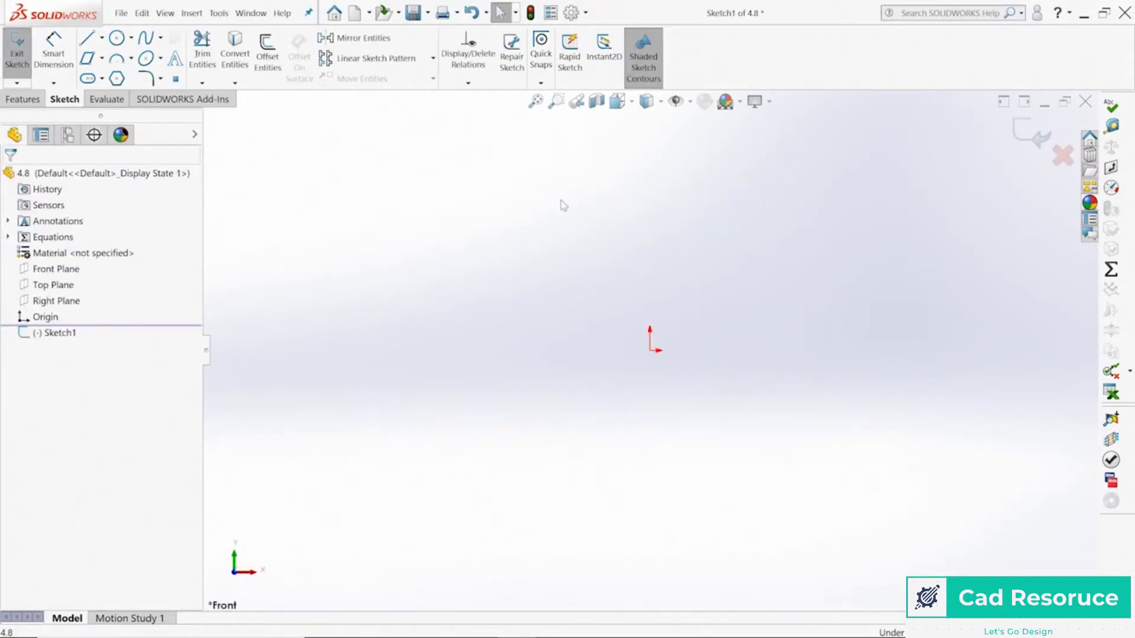
left_click(102, 59)
left_click(133, 79)
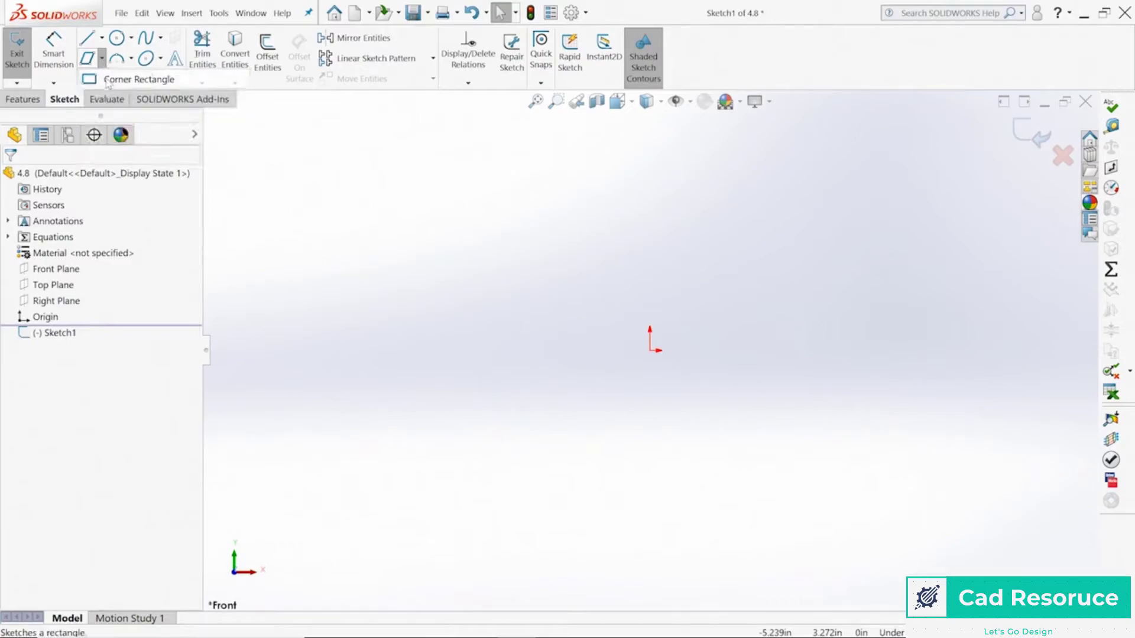
left_click(650, 350)
left_click(890, 198)
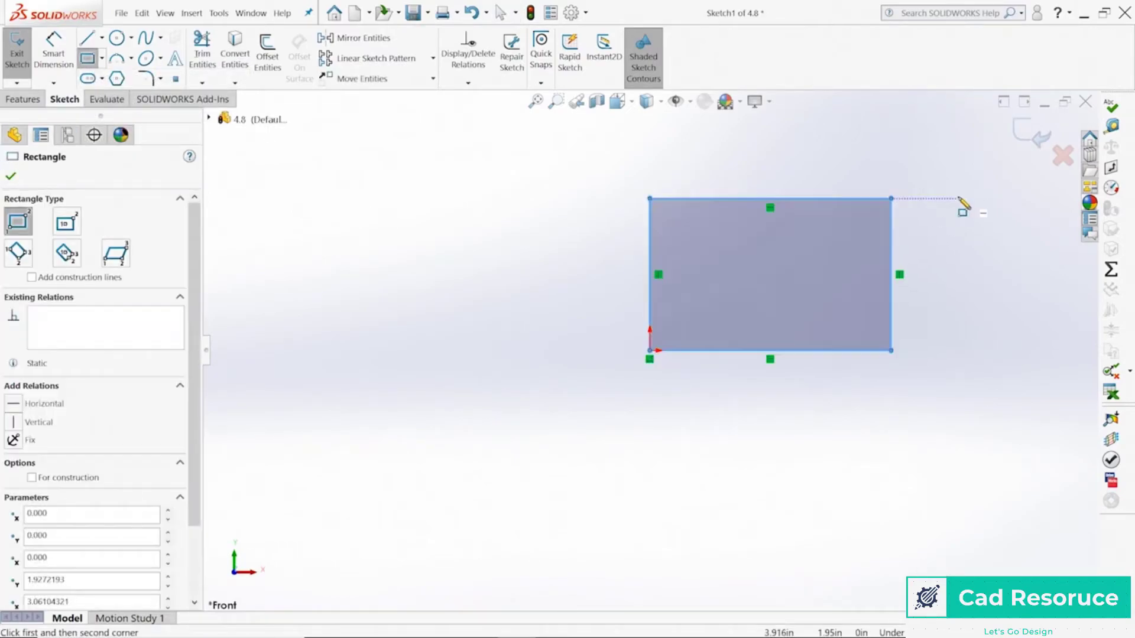
key("Escape")
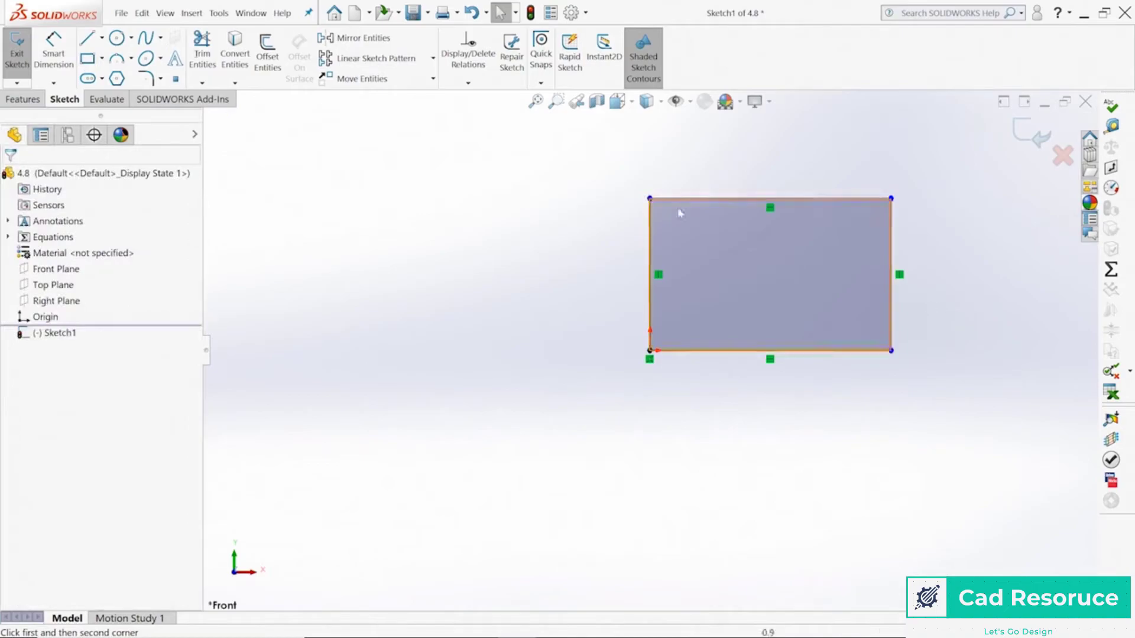
Dimension the rectangle's left edge with a height of 2
left_click(53, 52)
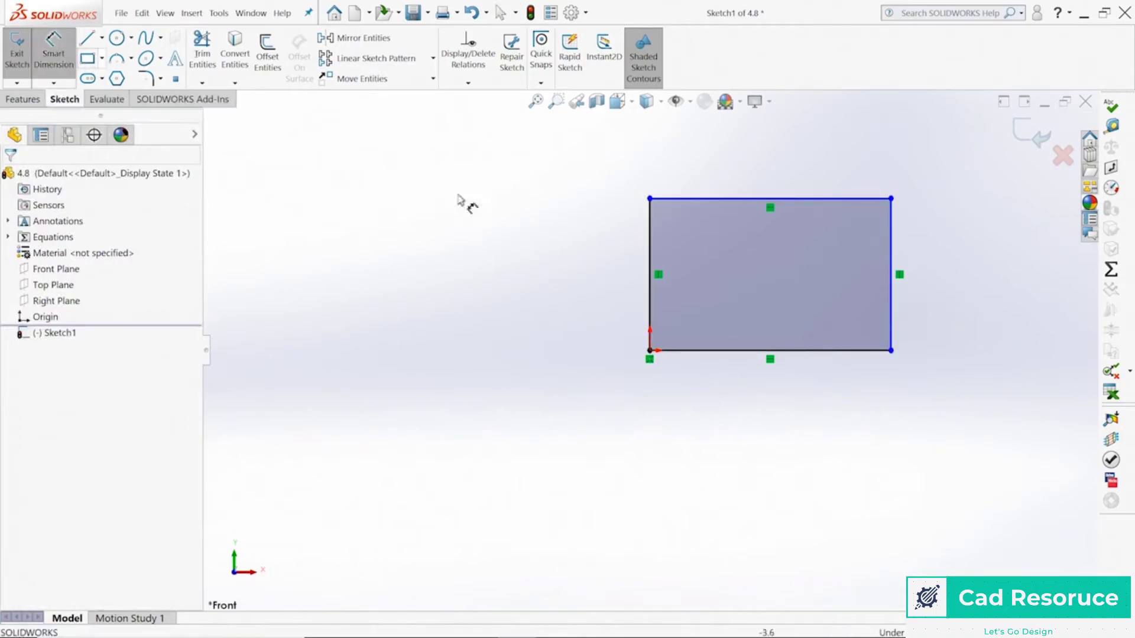
left_click(650, 260)
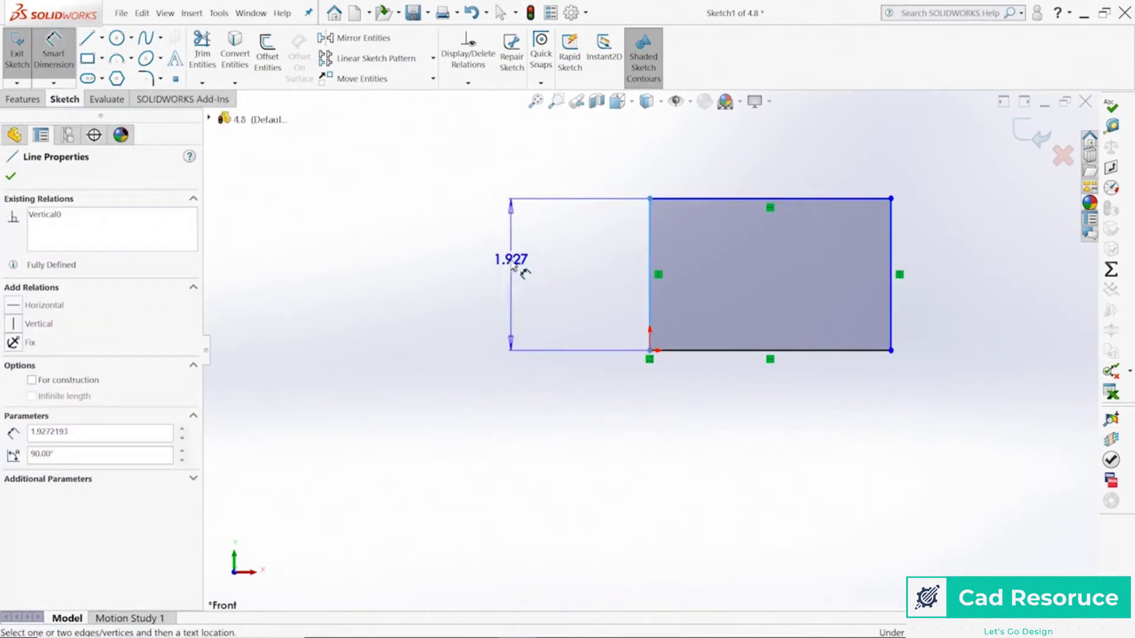
left_click(513, 269)
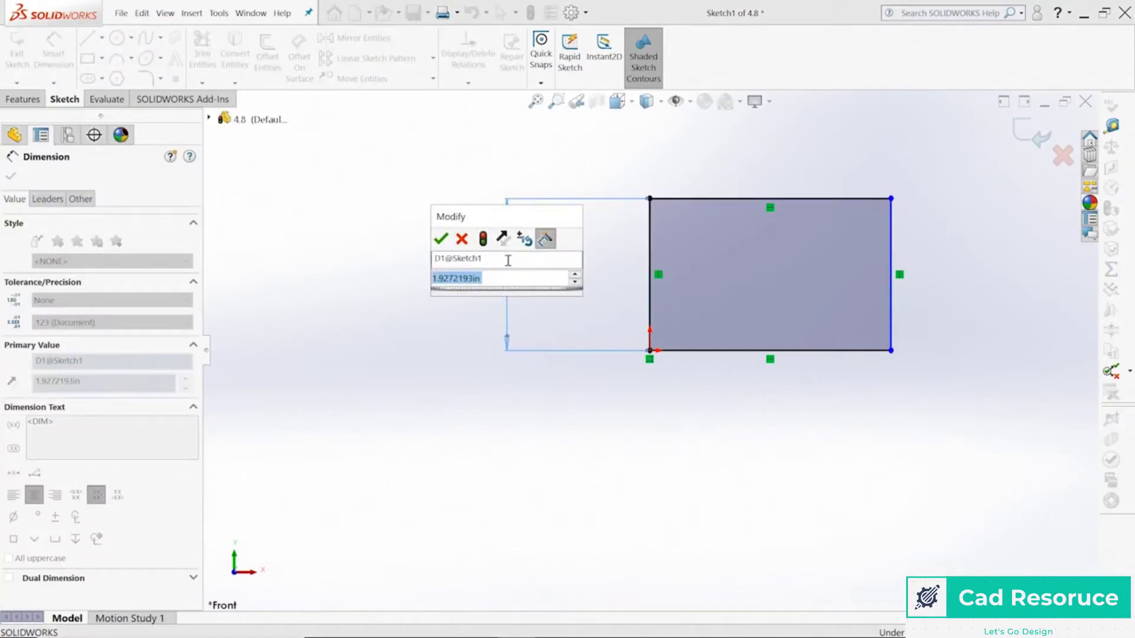
type("2")
key("Return")
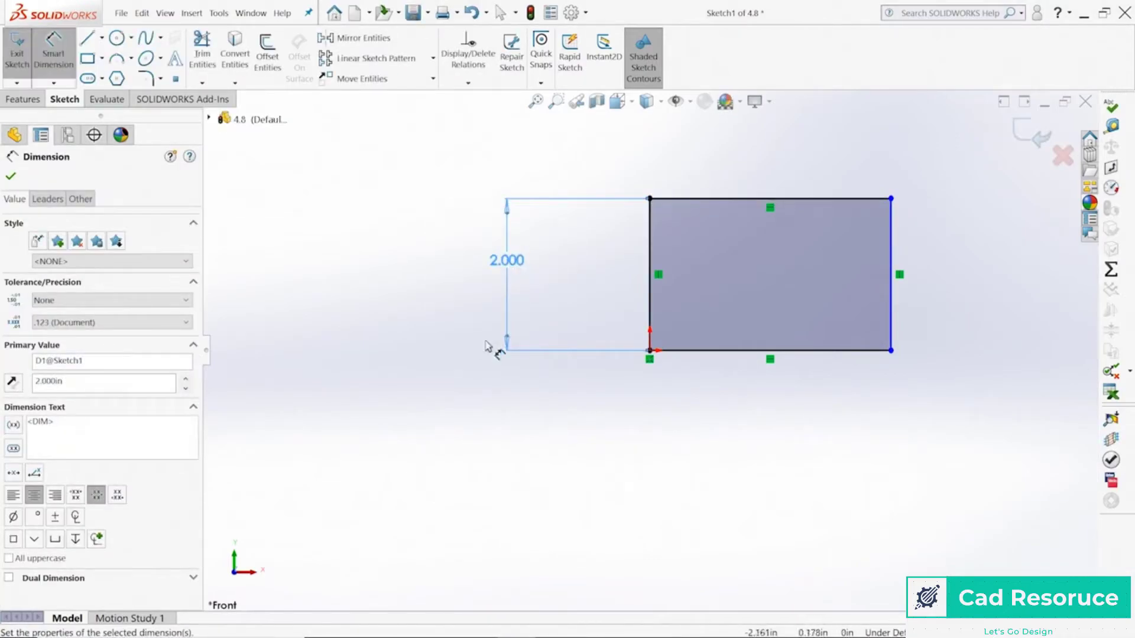
key("Escape")
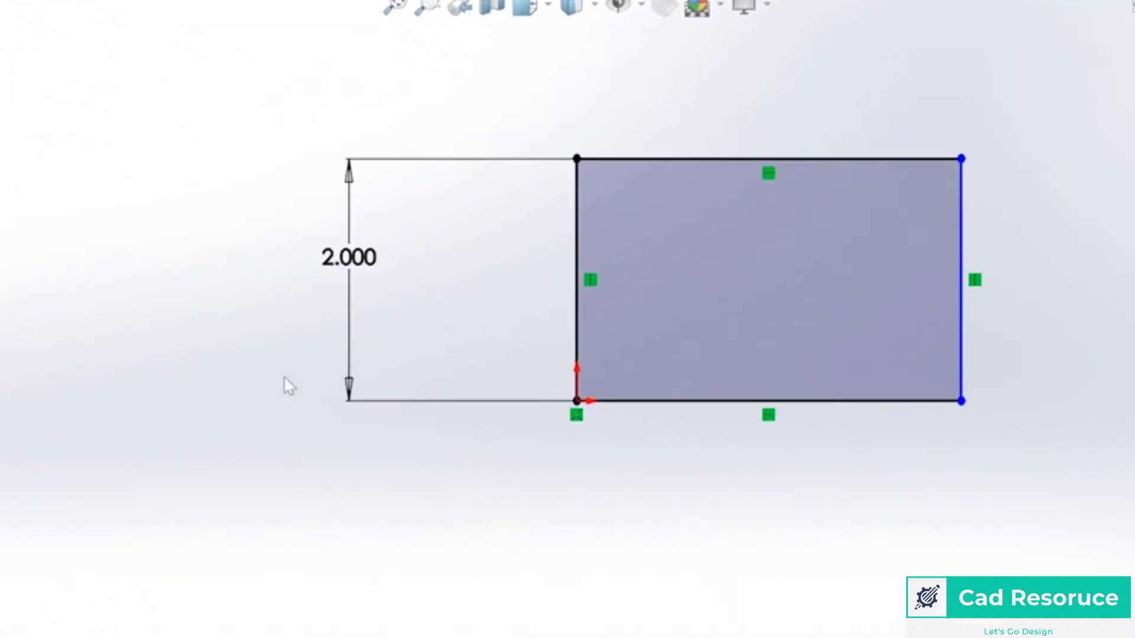
Change the height dimension to =B so it reads 3.000
left_click(371, 286)
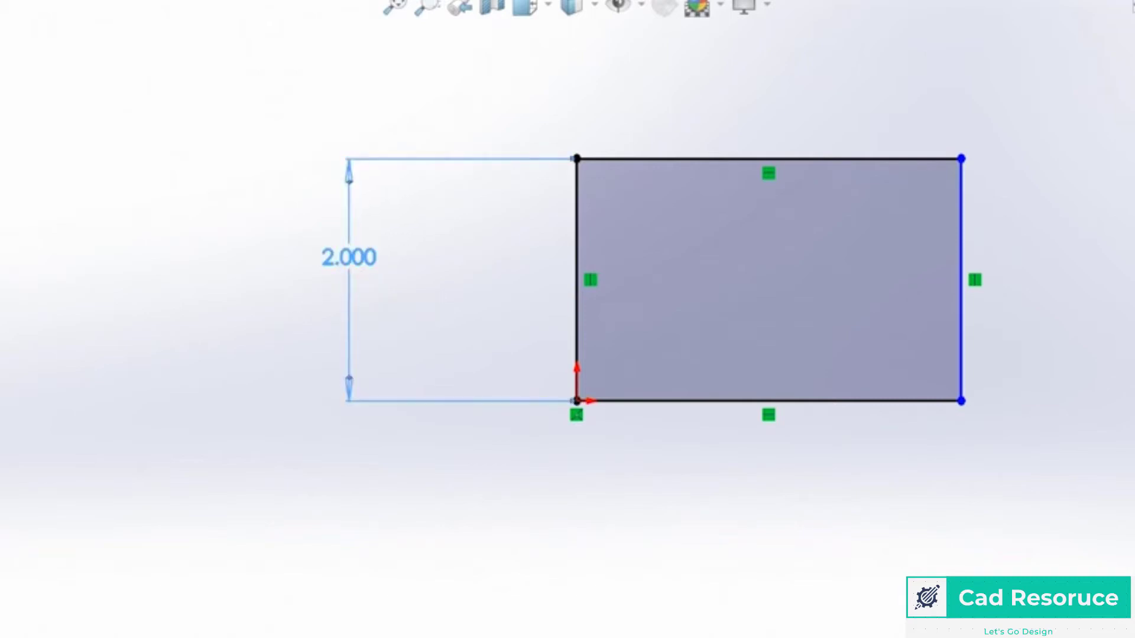
double_click(352, 257)
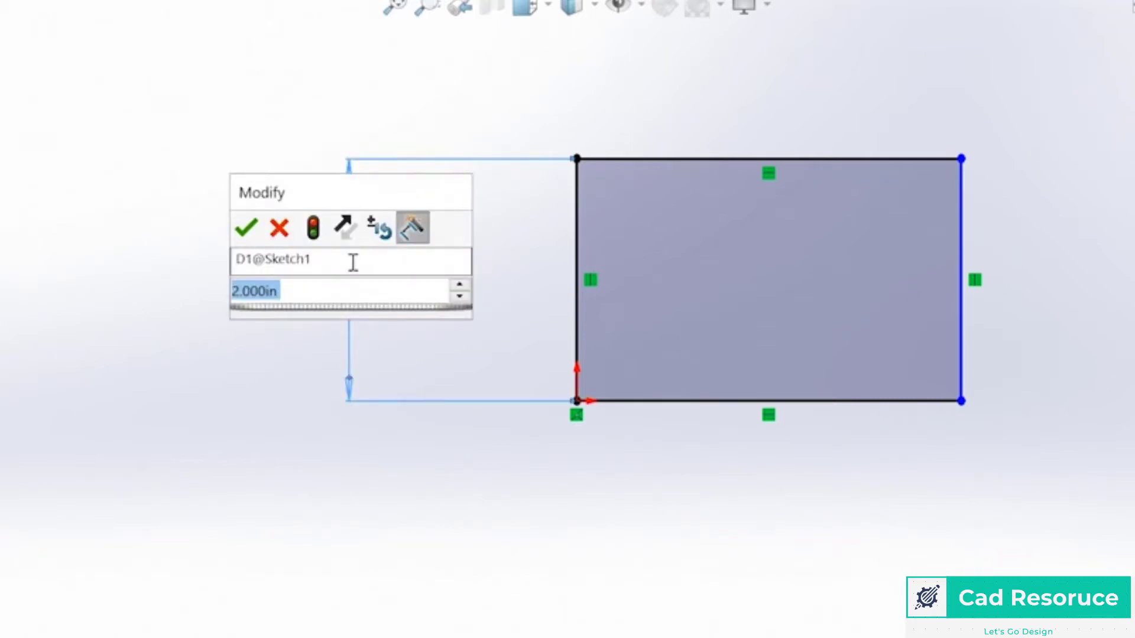
type("=")
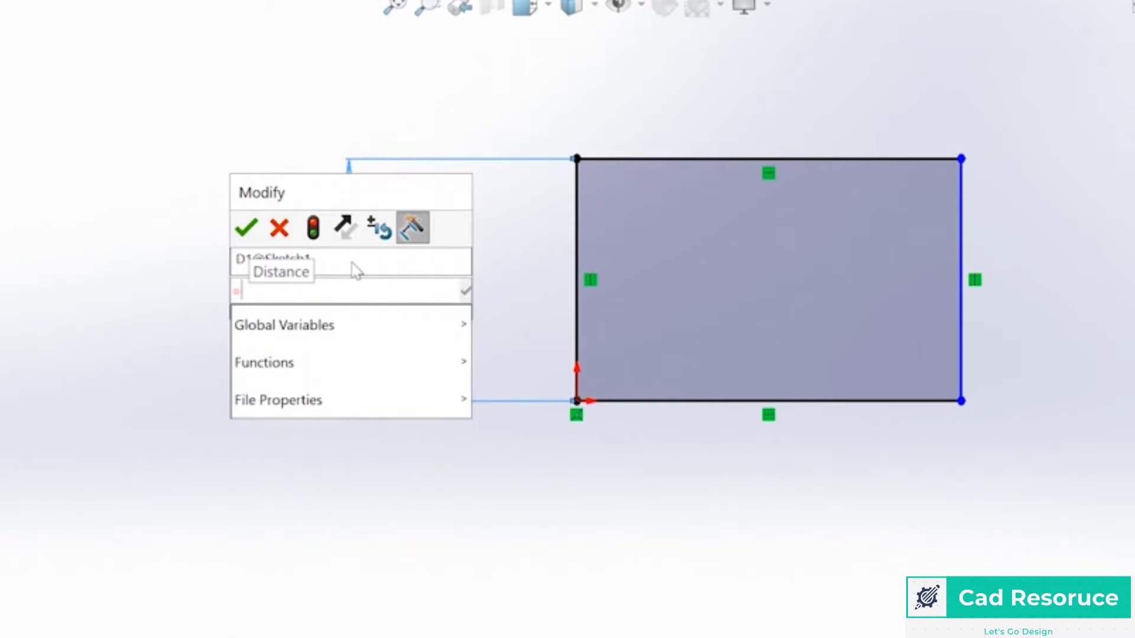
mouse_move(325, 406)
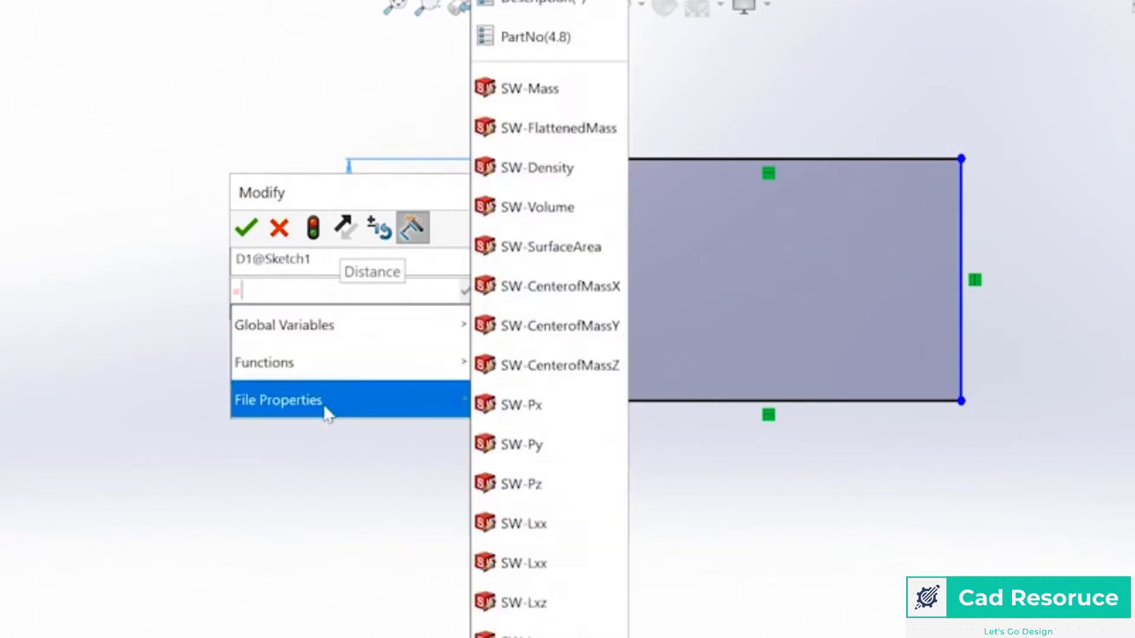
mouse_move(333, 338)
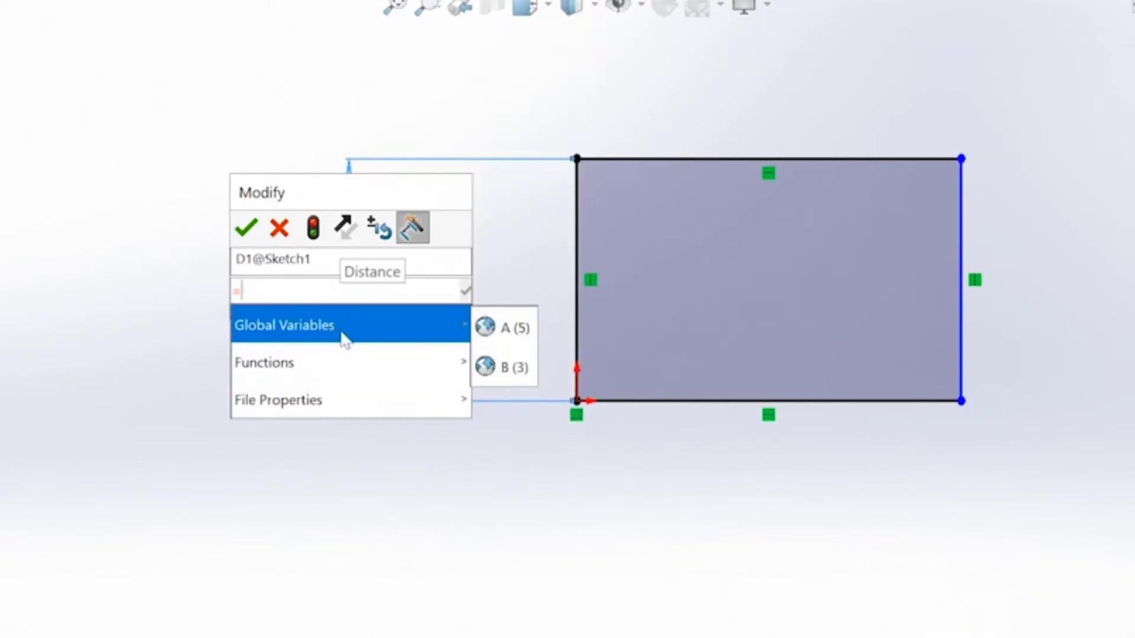
mouse_move(328, 361)
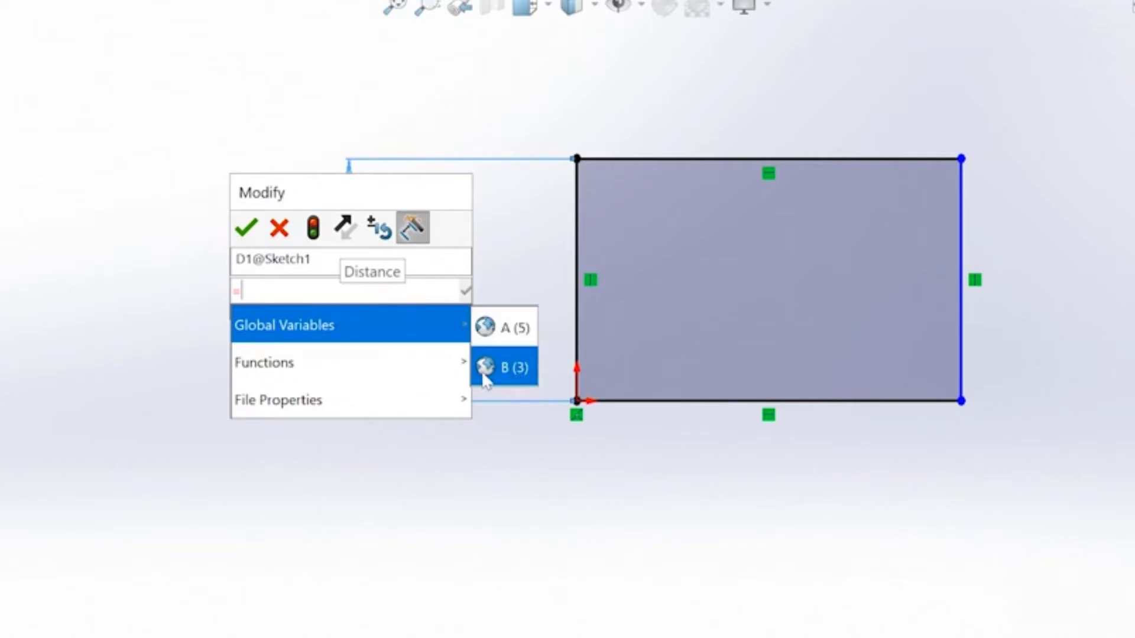
left_click(508, 370)
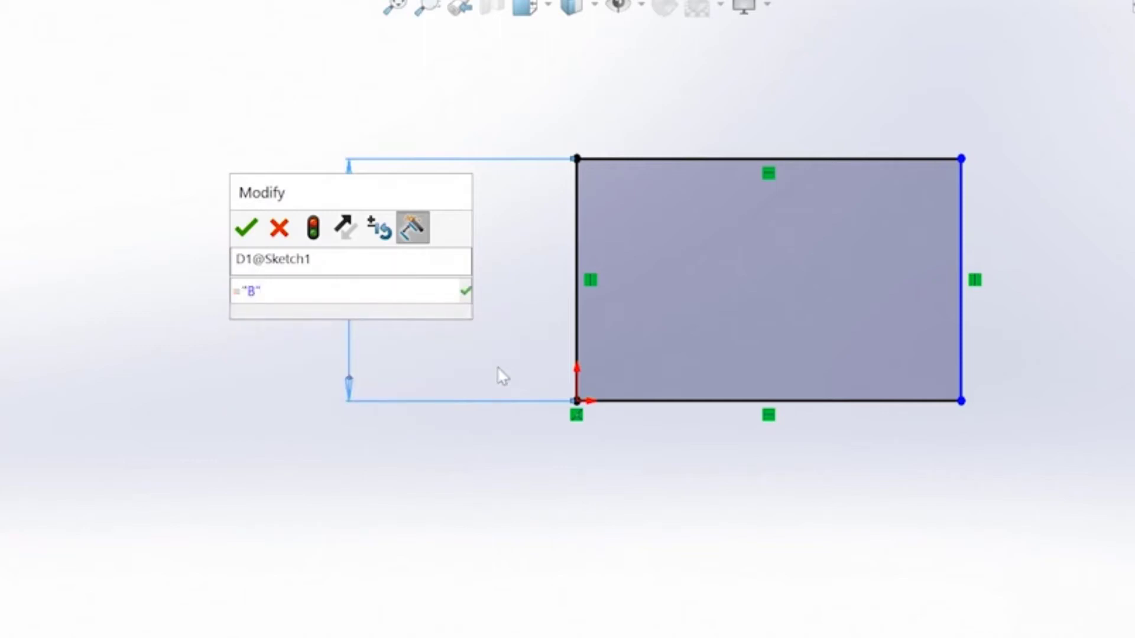
left_click(244, 229)
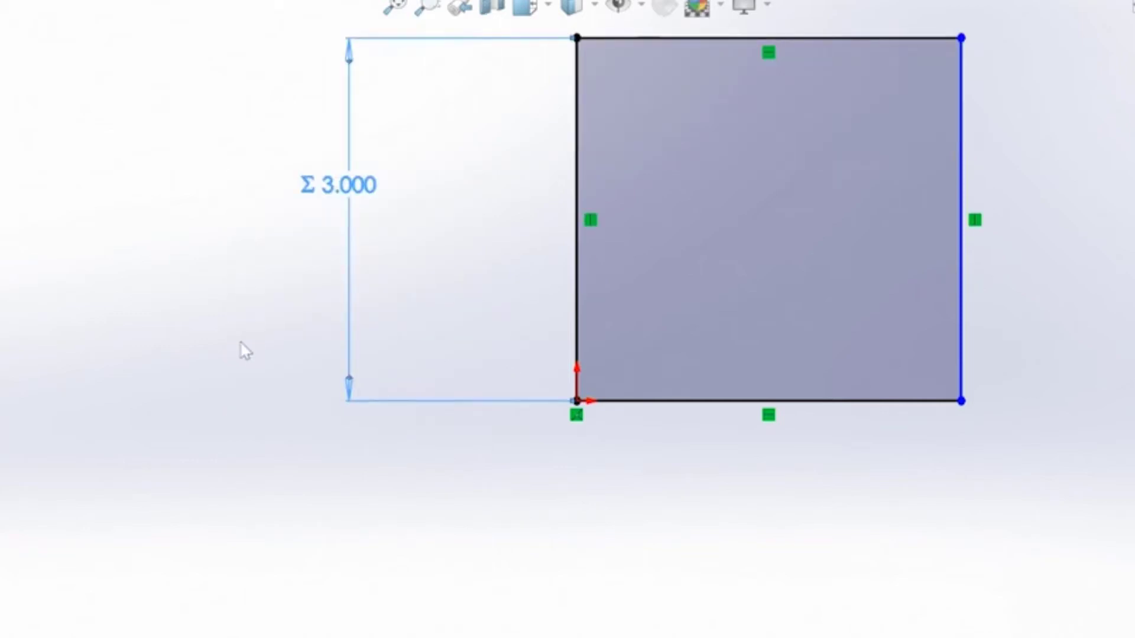
scroll(828, 237, "up", 3)
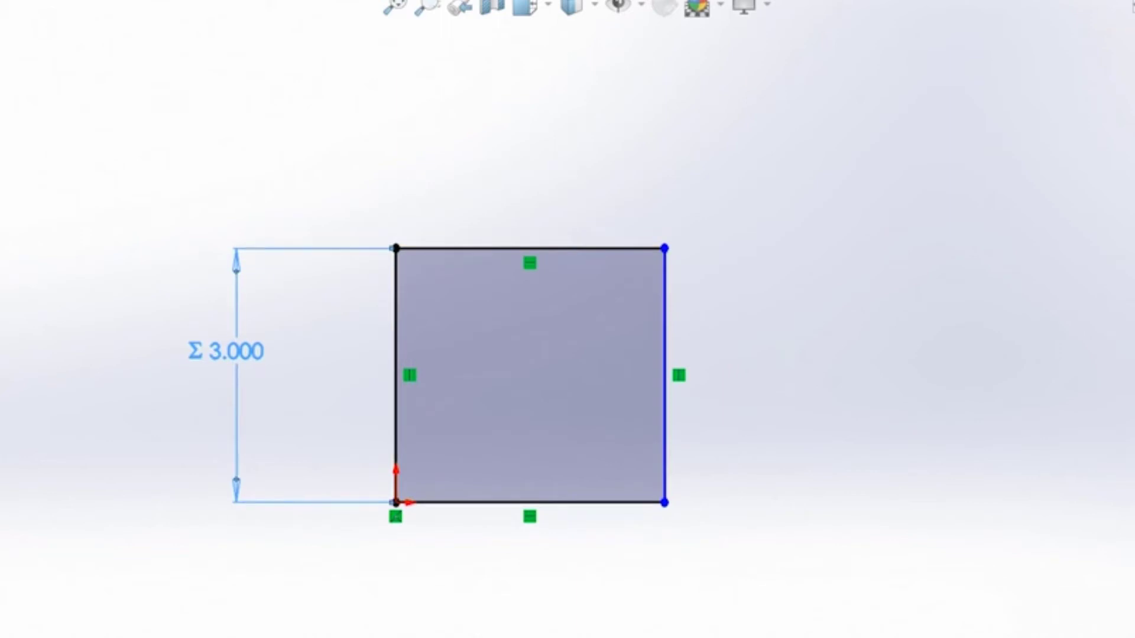
Dimension the rectangle's width between its left and right edges as =A (5.000)
left_click(394, 343)
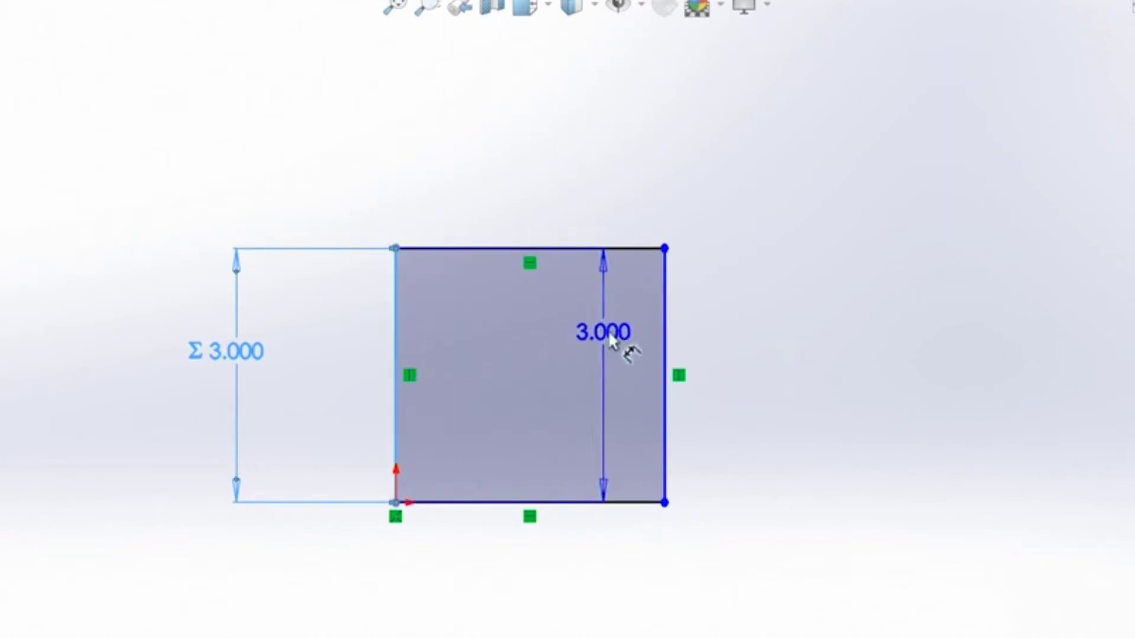
left_click(665, 348)
left_click(520, 147)
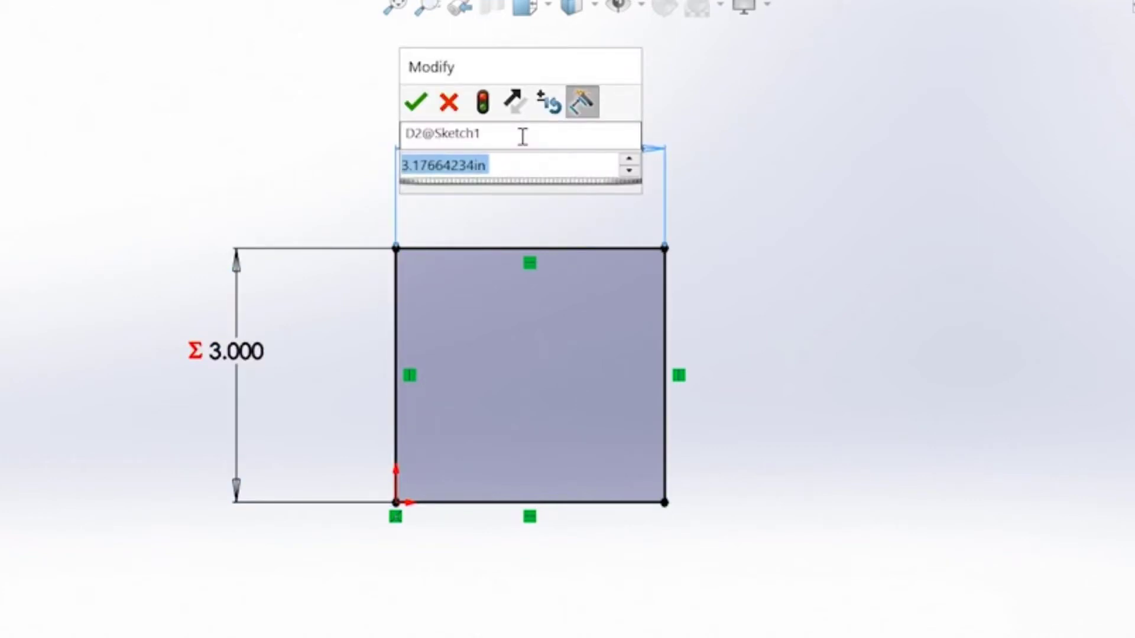
type("=")
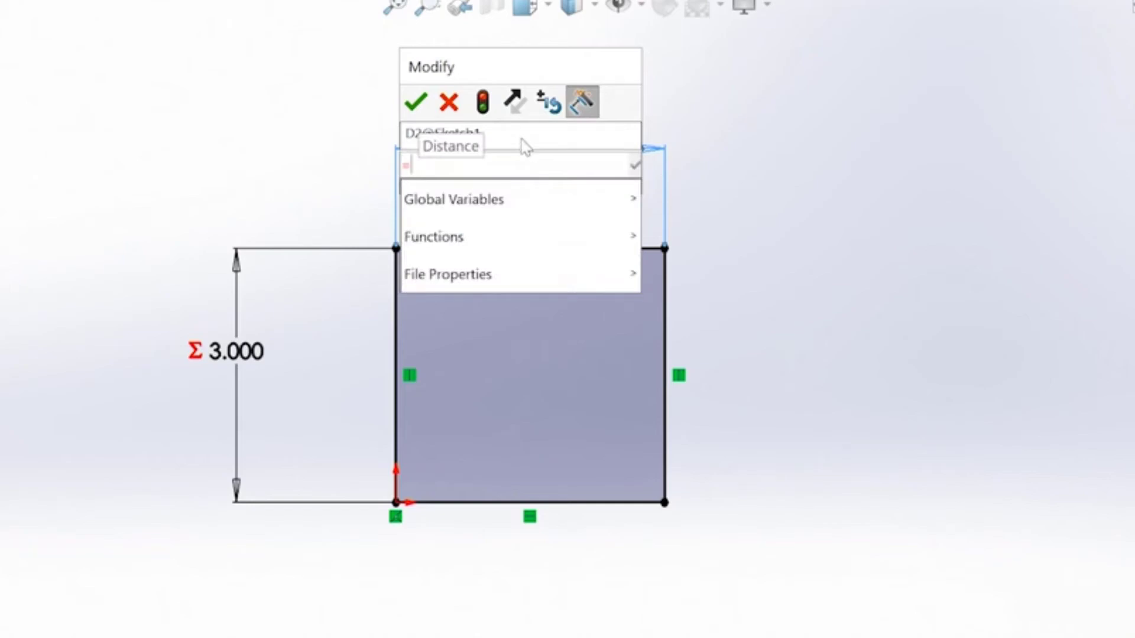
mouse_move(523, 195)
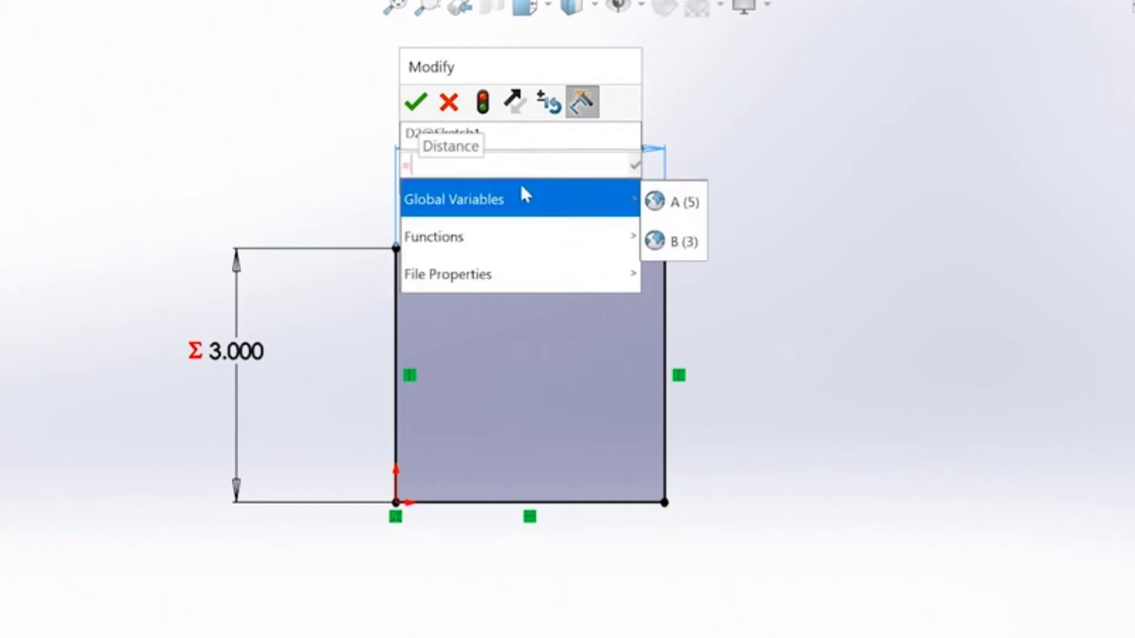
left_click(681, 201)
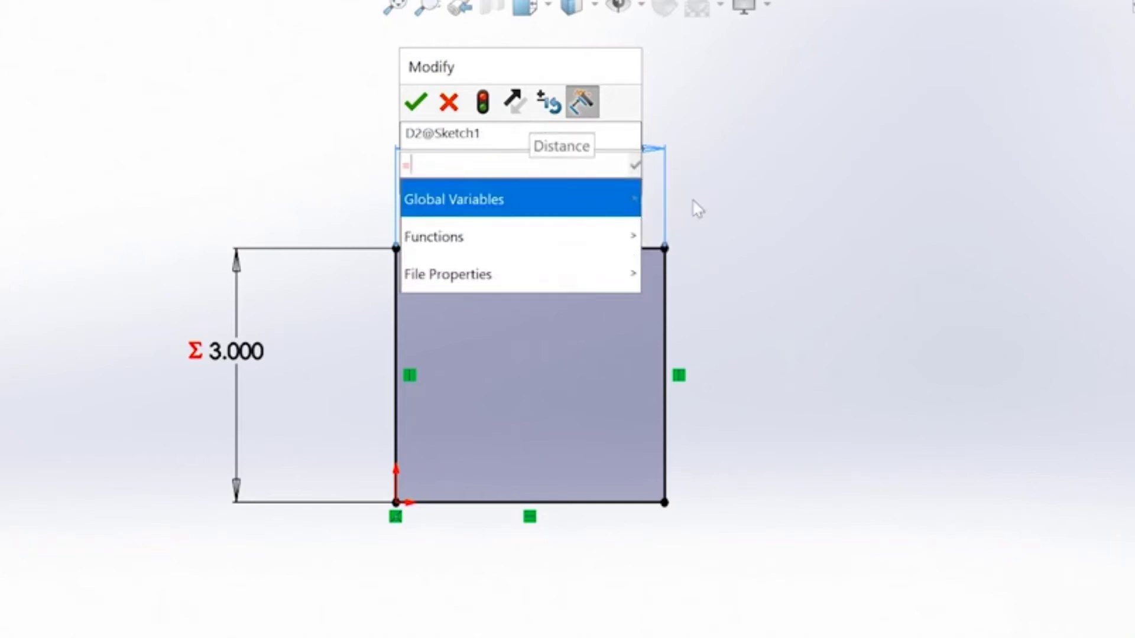
left_click(415, 101)
key("f")
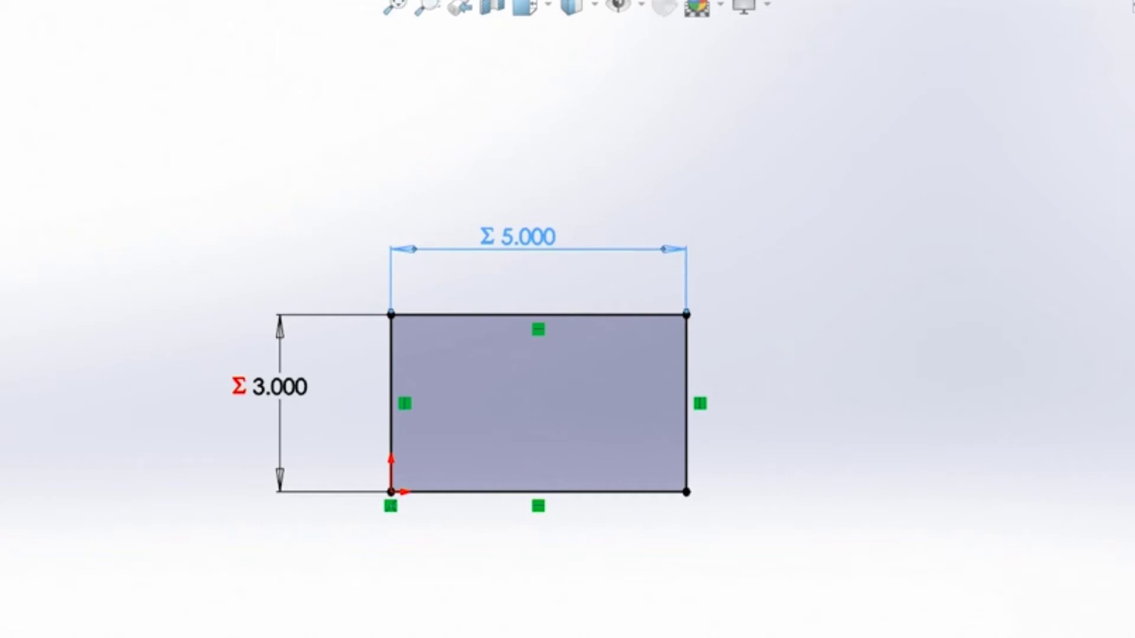
left_click(25, 55)
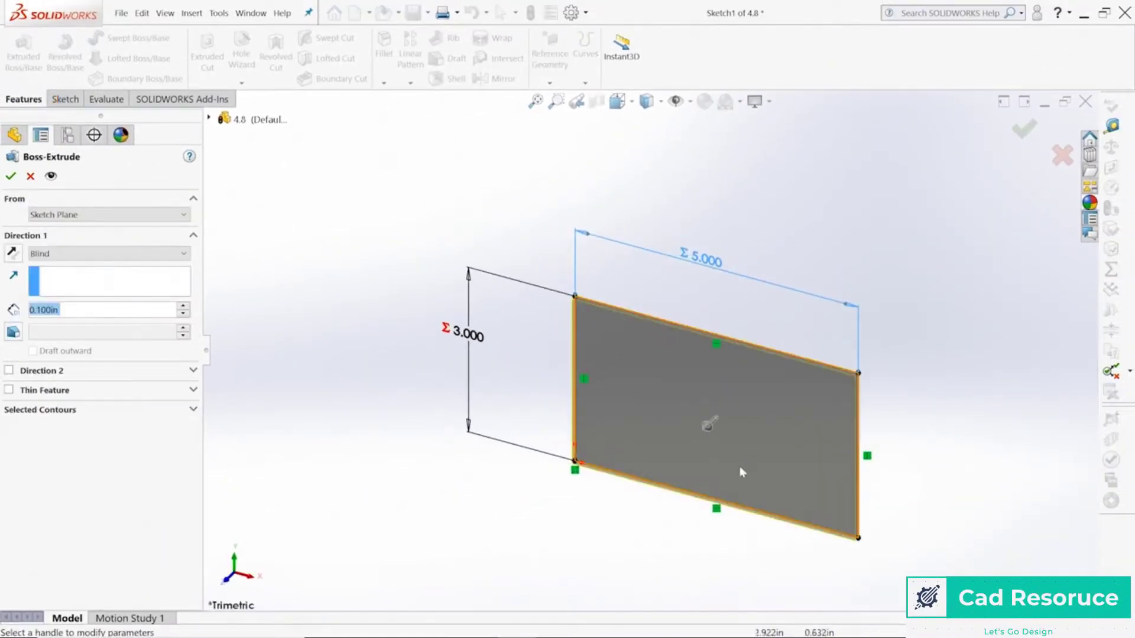
Give the extrusion a Blind depth of 1 in and create the base block
type("1")
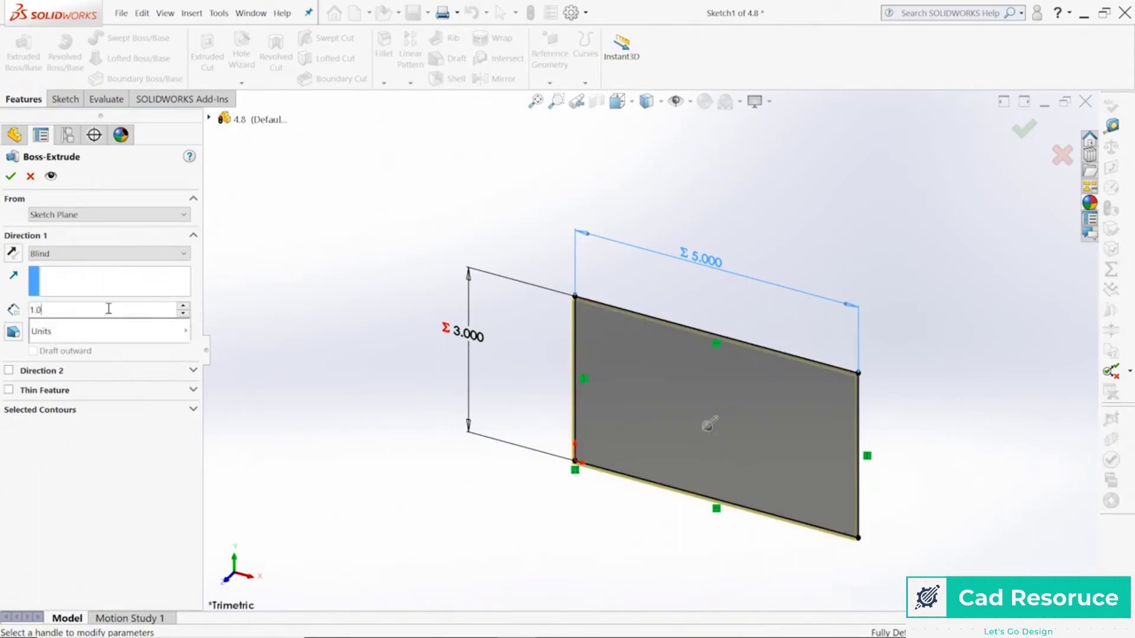
key("Return")
left_click(10, 176)
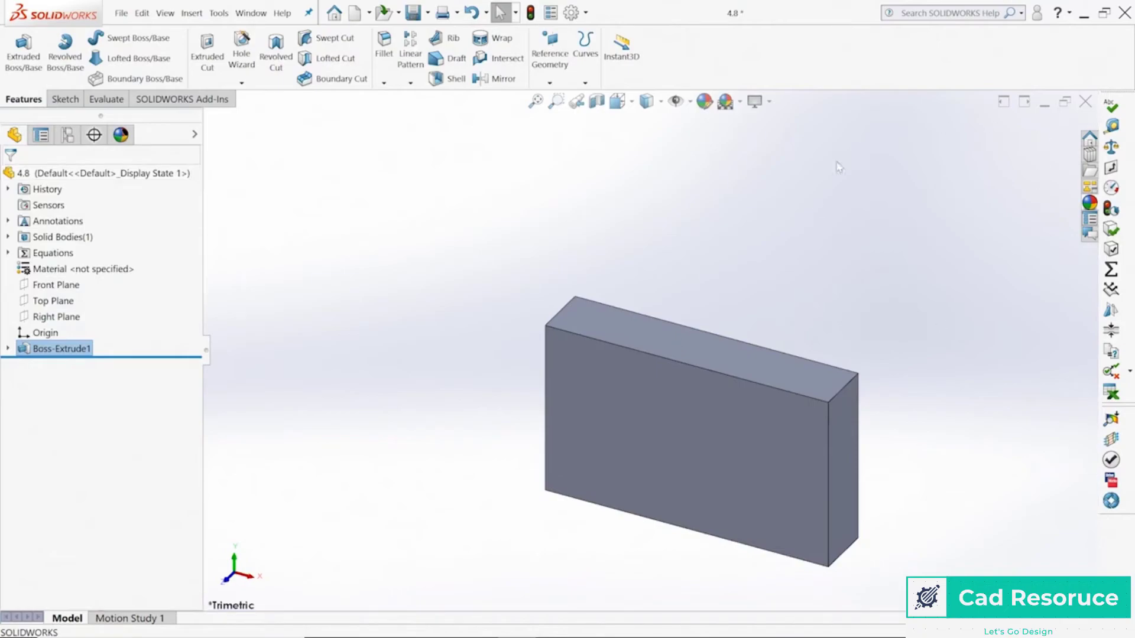
scroll(792, 412, "up", 3)
scroll(749, 444, "down", 1)
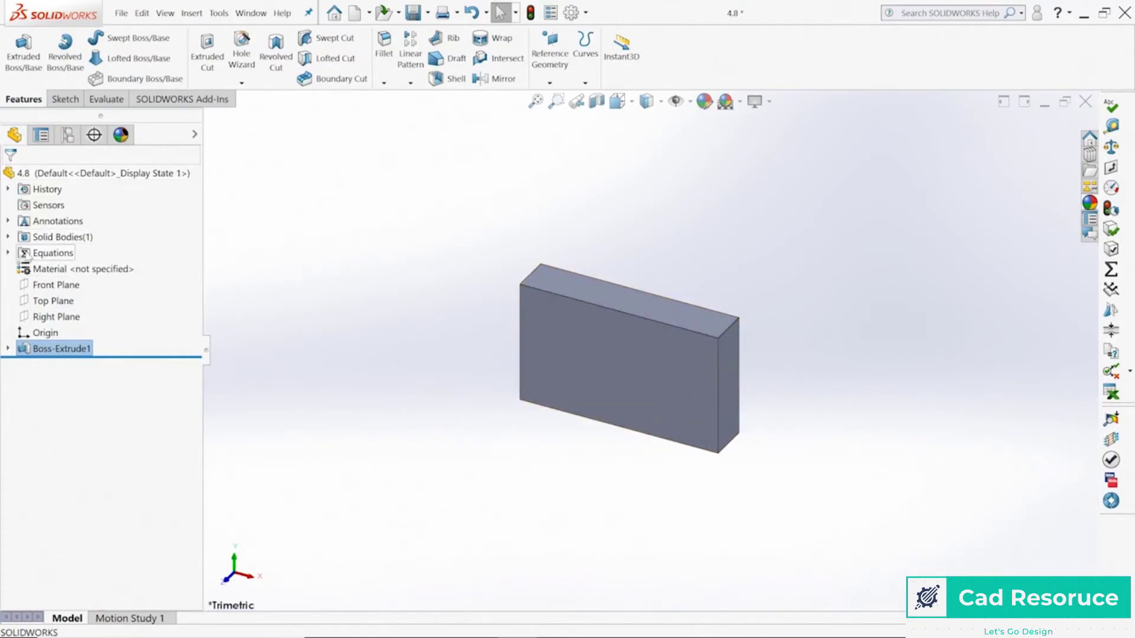
right_click(28, 254)
In the Equations manager, change A from 5 to 8 and B from 3 to 5
left_click(53, 261)
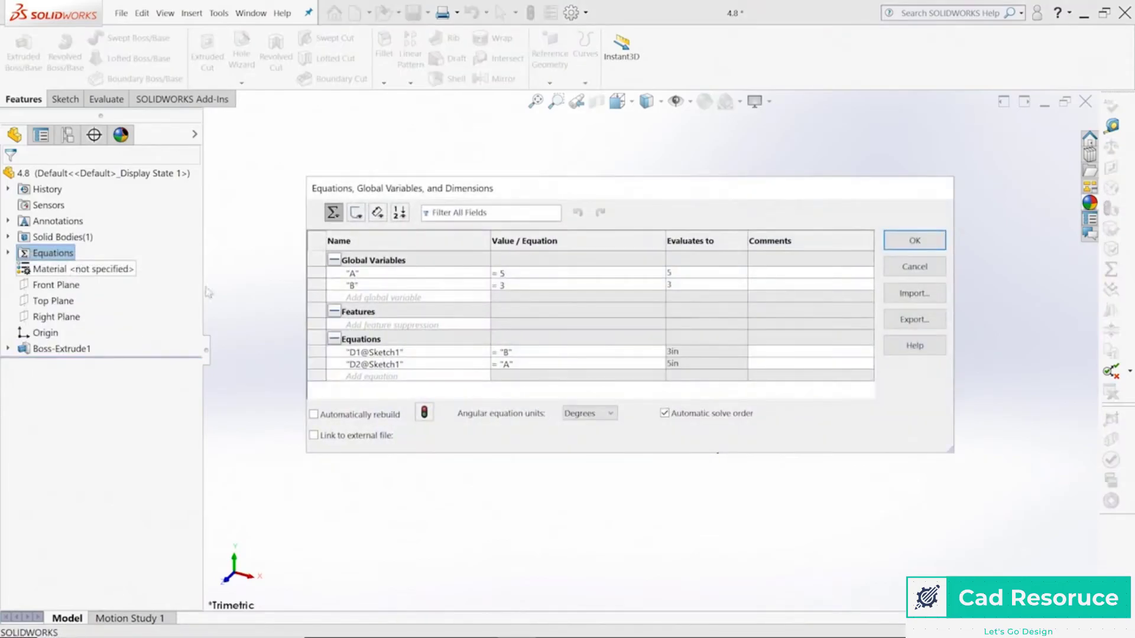
left_click(538, 273)
key("BackSpace")
type("8")
mouse_move(656, 294)
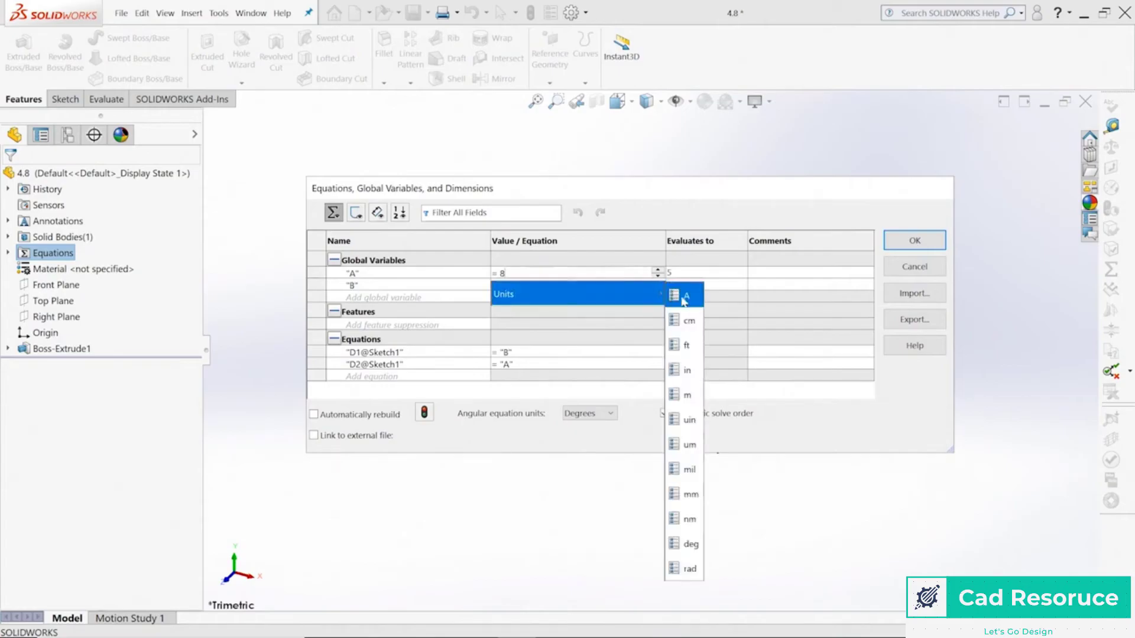
left_click(517, 286)
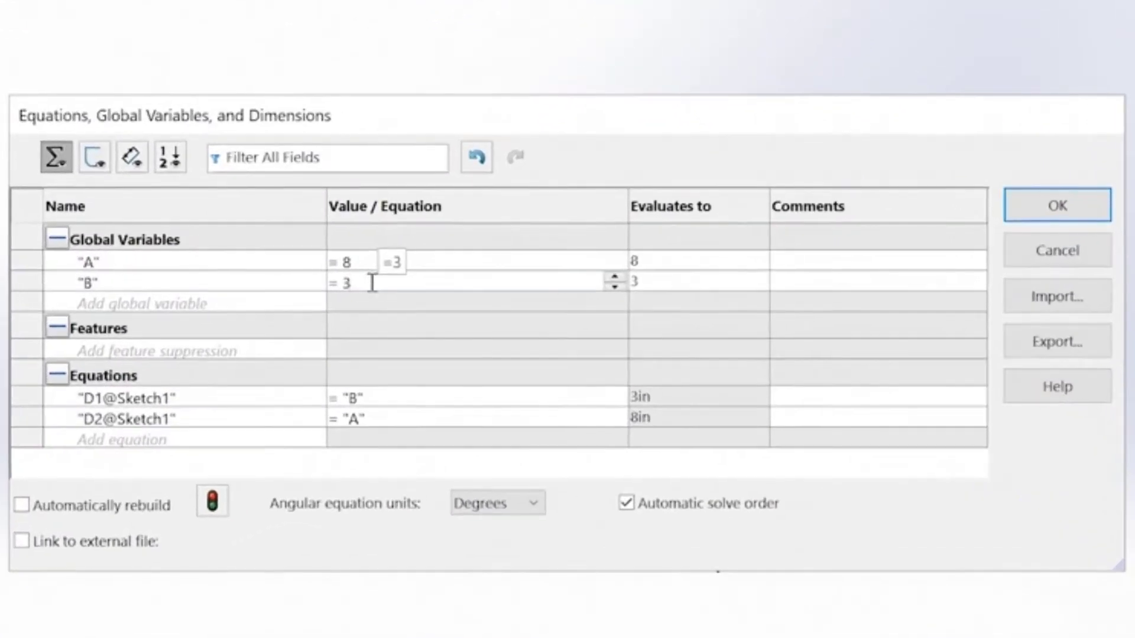
key("BackSpace")
type("5")
left_click(1085, 203)
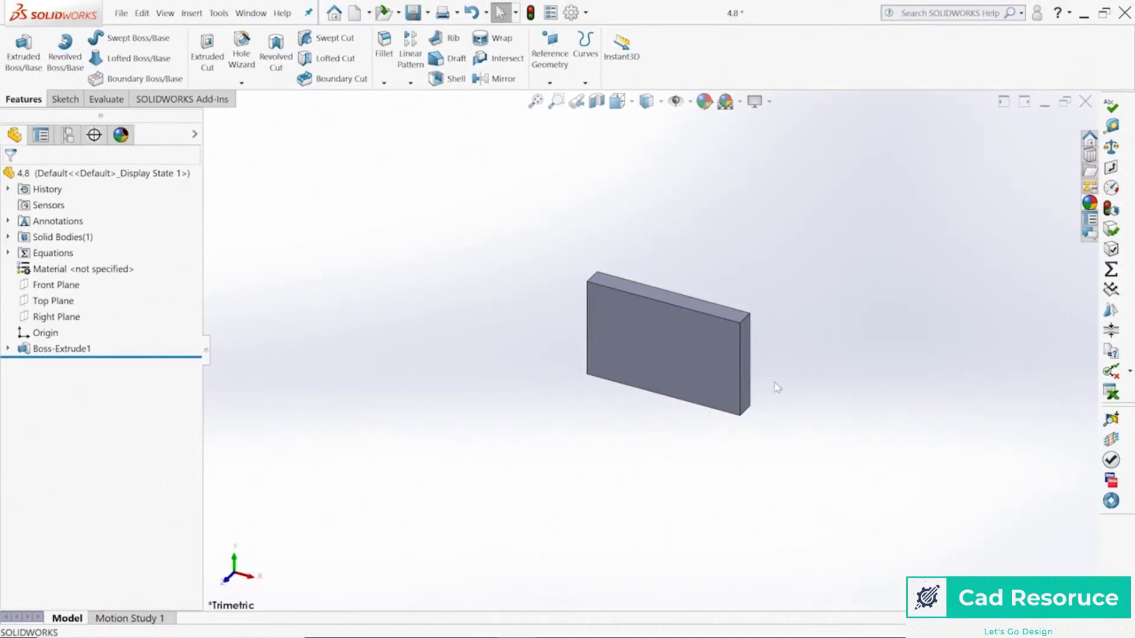
left_click(8, 349)
left_click(62, 364)
left_click(57, 329)
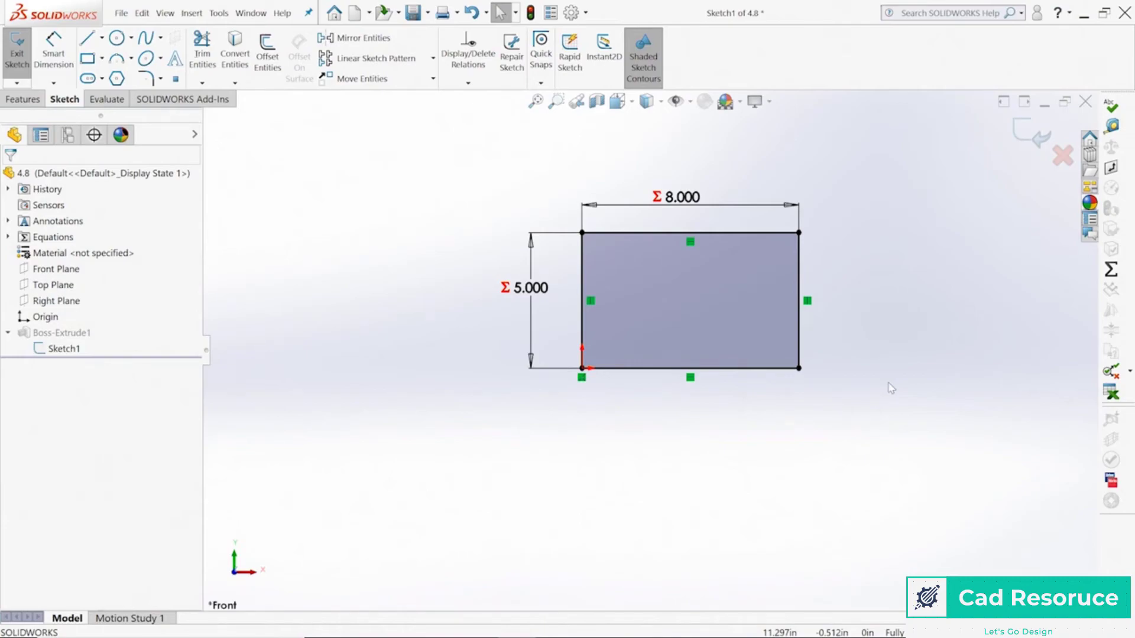
left_click(1028, 133)
middle_click_drag(795, 278, 650, 360)
left_click(34, 350)
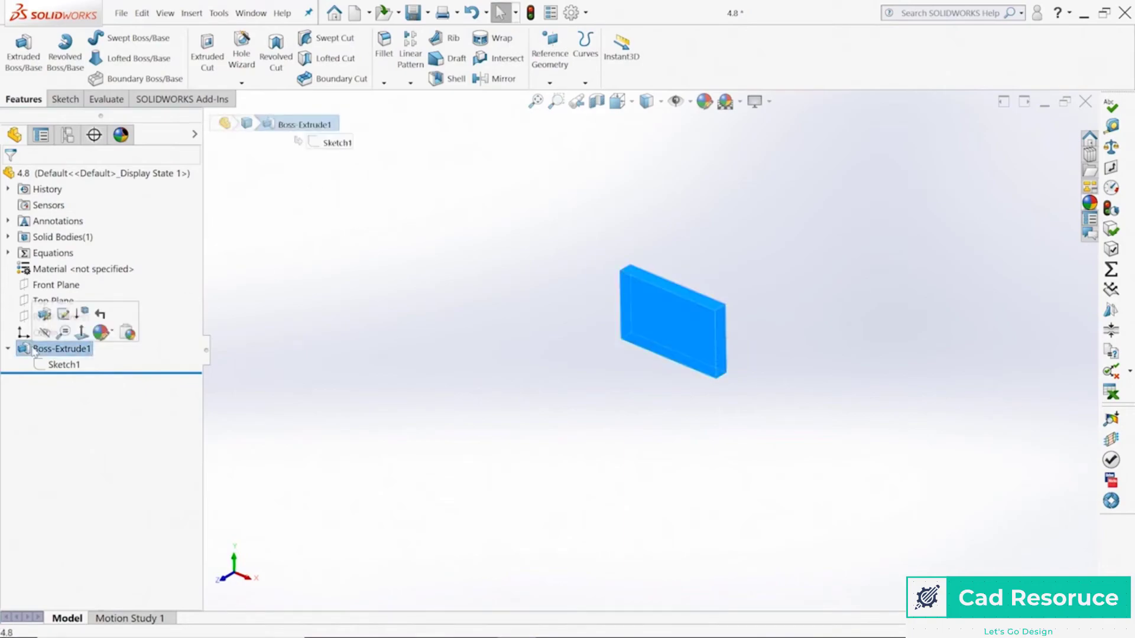
Edit Boss-Extrude1 so its depth equals global variable B (5)
left_click(46, 314)
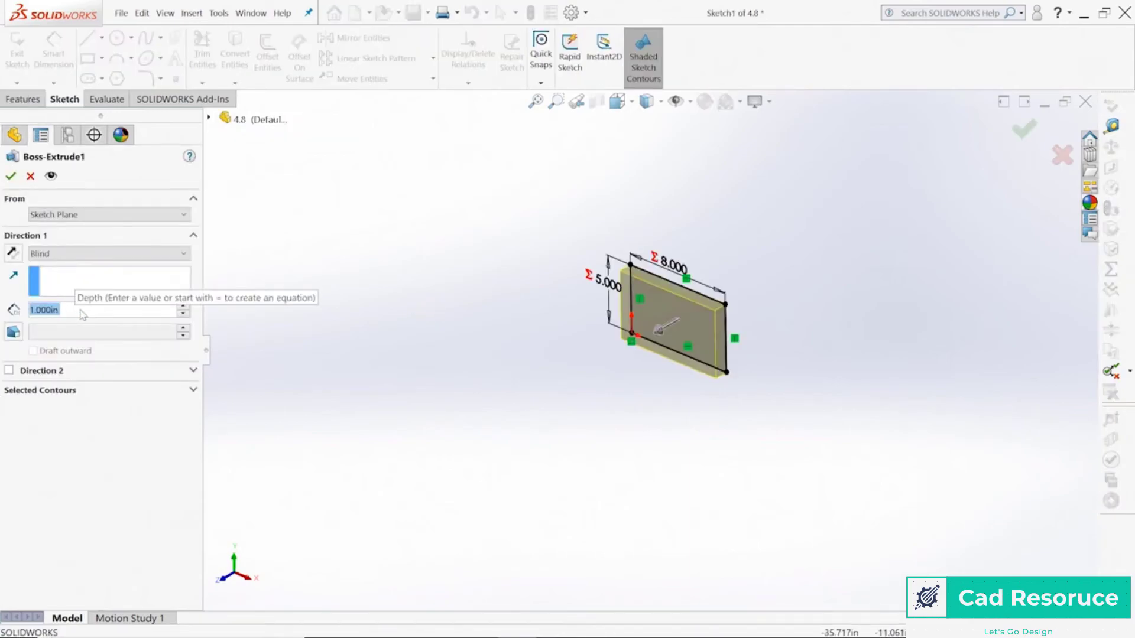
type("=")
mouse_move(55, 333)
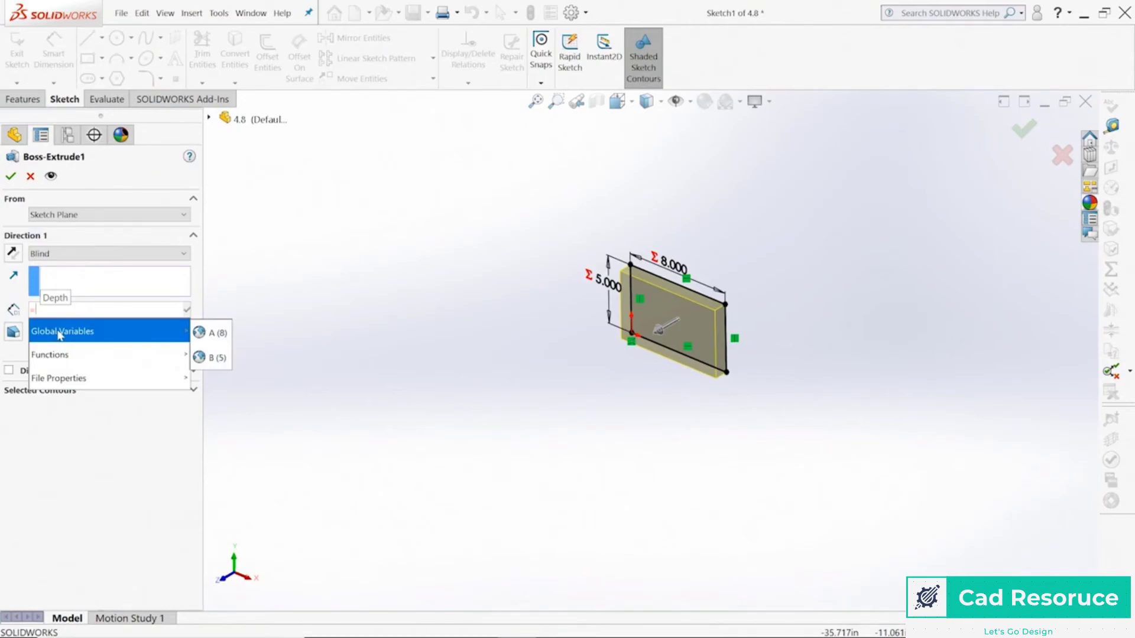
left_click(213, 359)
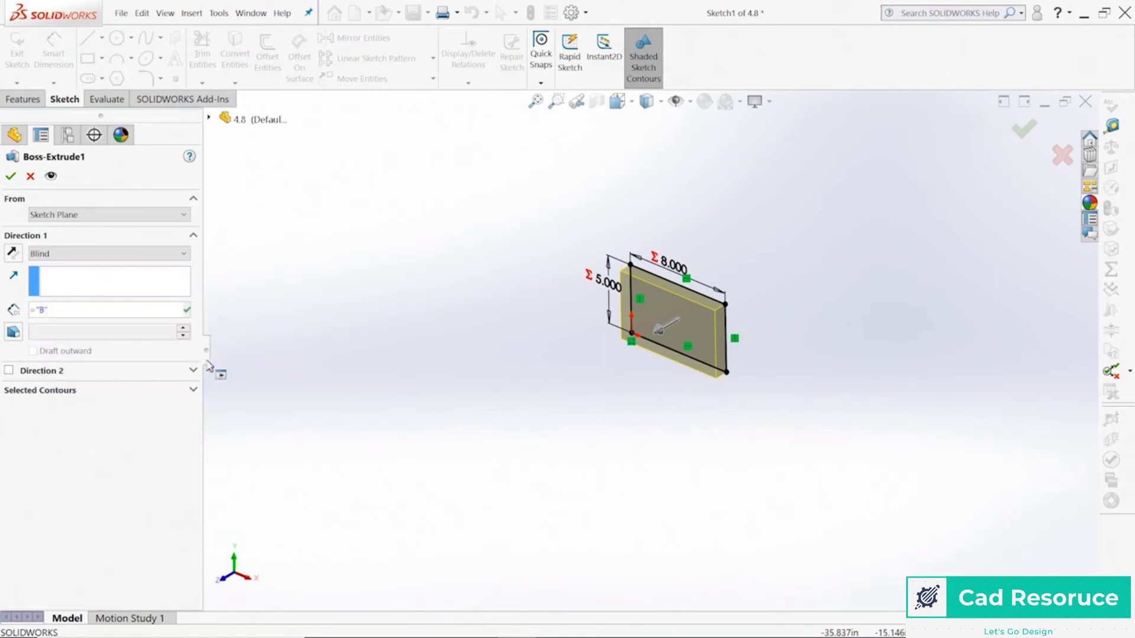
key("Return")
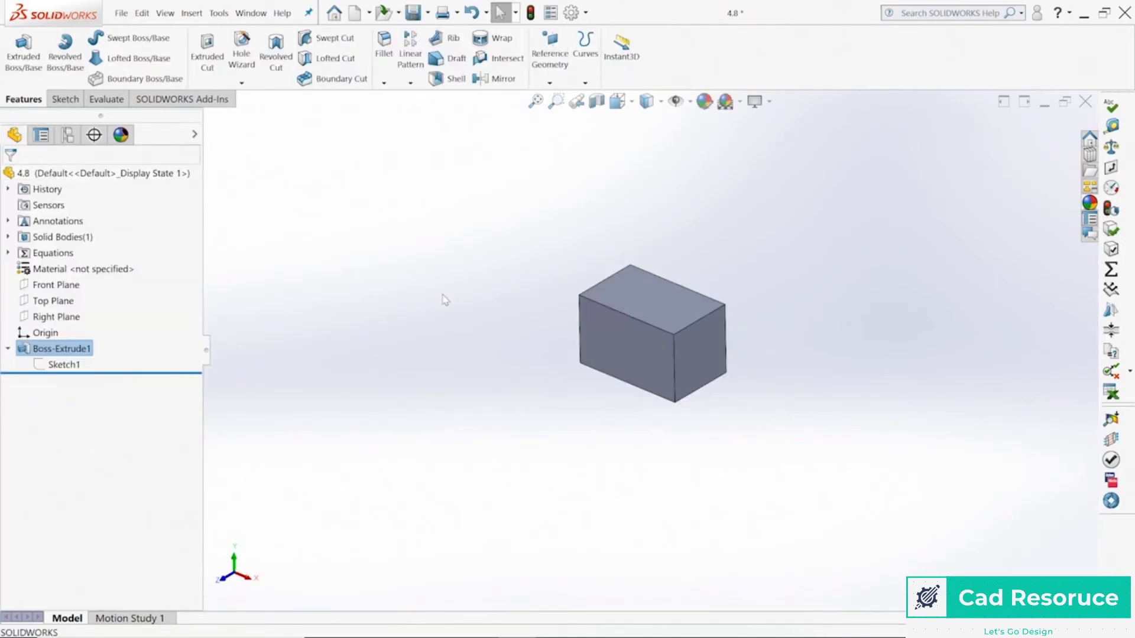
Start a sketch on the block's front face and draw an inner rectangle
mouse_move(562, 398)
middle_mouse_down()
mouse_move(679, 385)
mouse_move(675, 351)
middle_mouse_up()
left_click(676, 351)
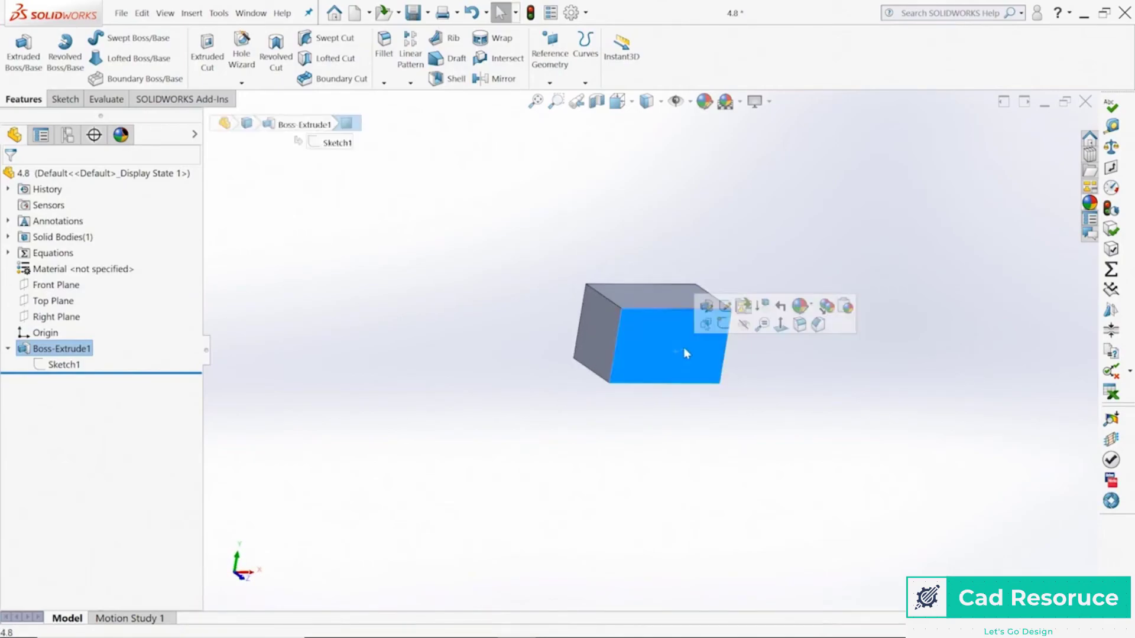
left_click(718, 324)
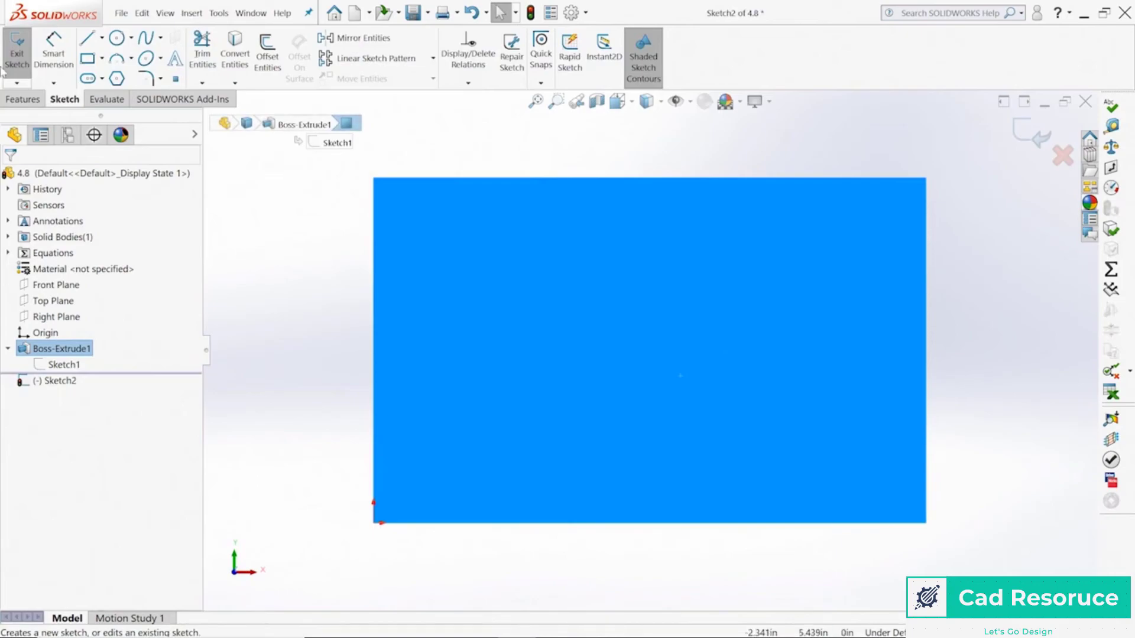
left_click(88, 58)
left_click(483, 262)
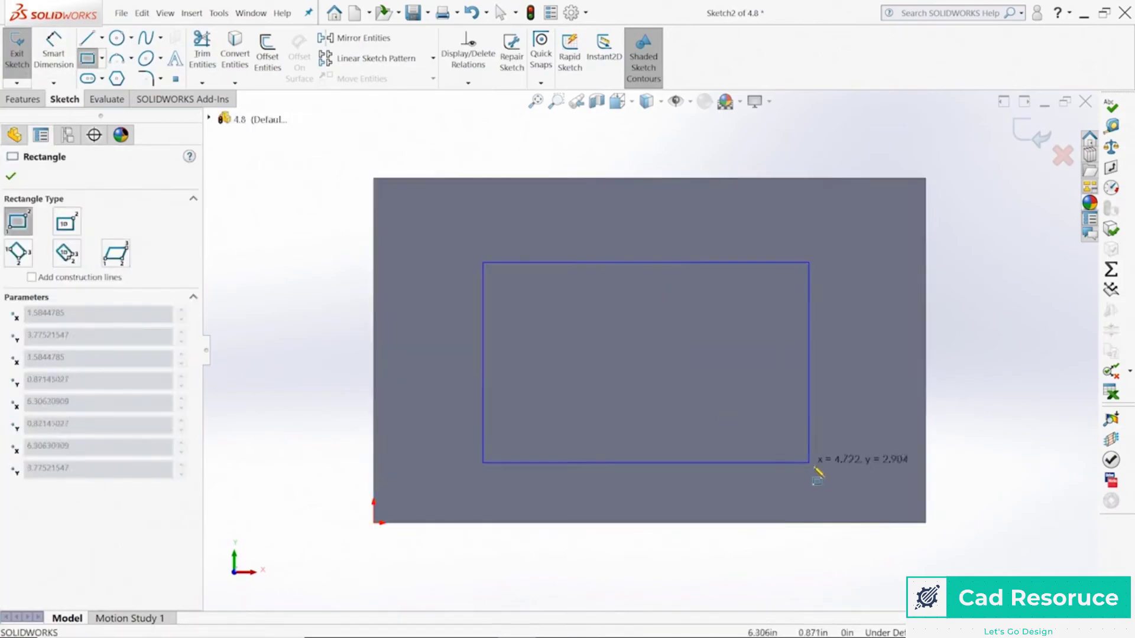
left_click(823, 471)
key("Escape")
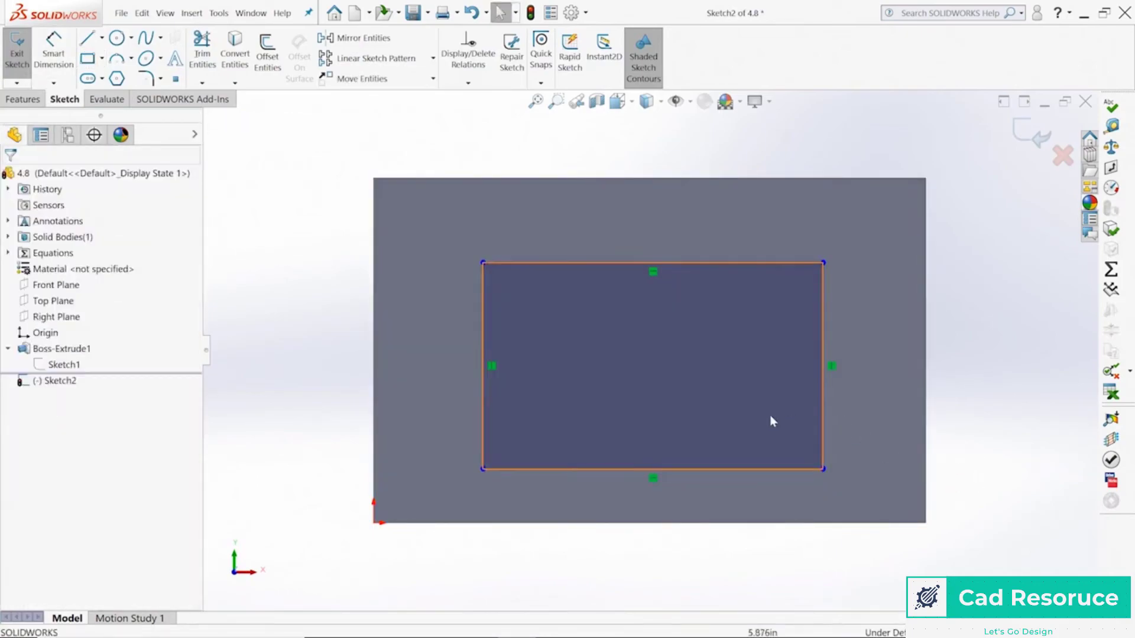
key("z")
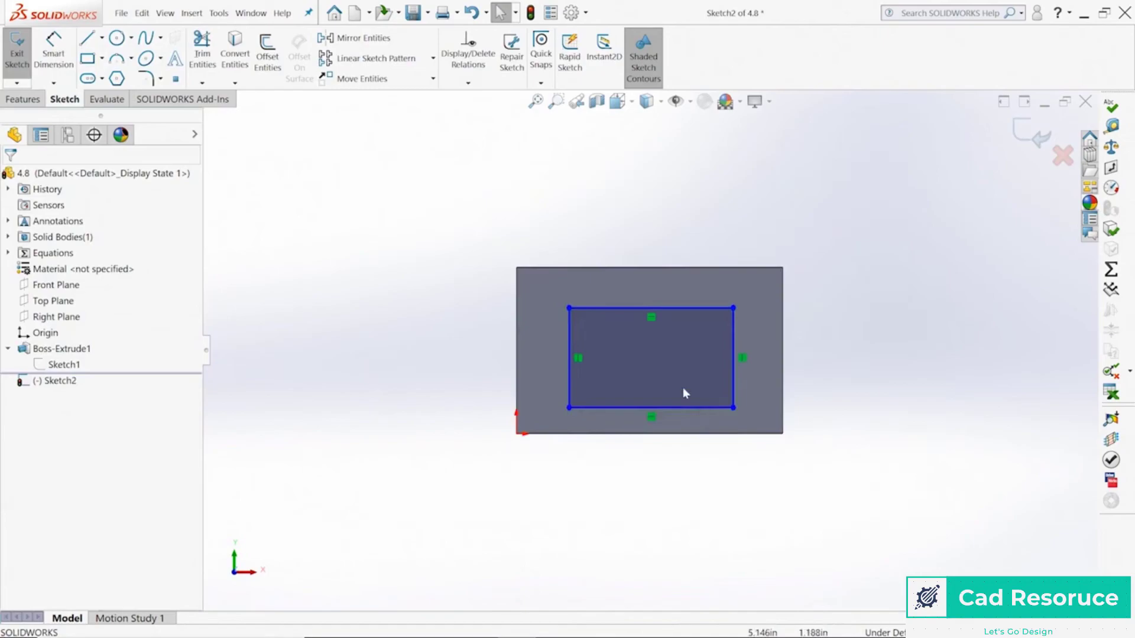
Dimension the inner rectangle's top edge, showing its 4.927 width
left_click(59, 59)
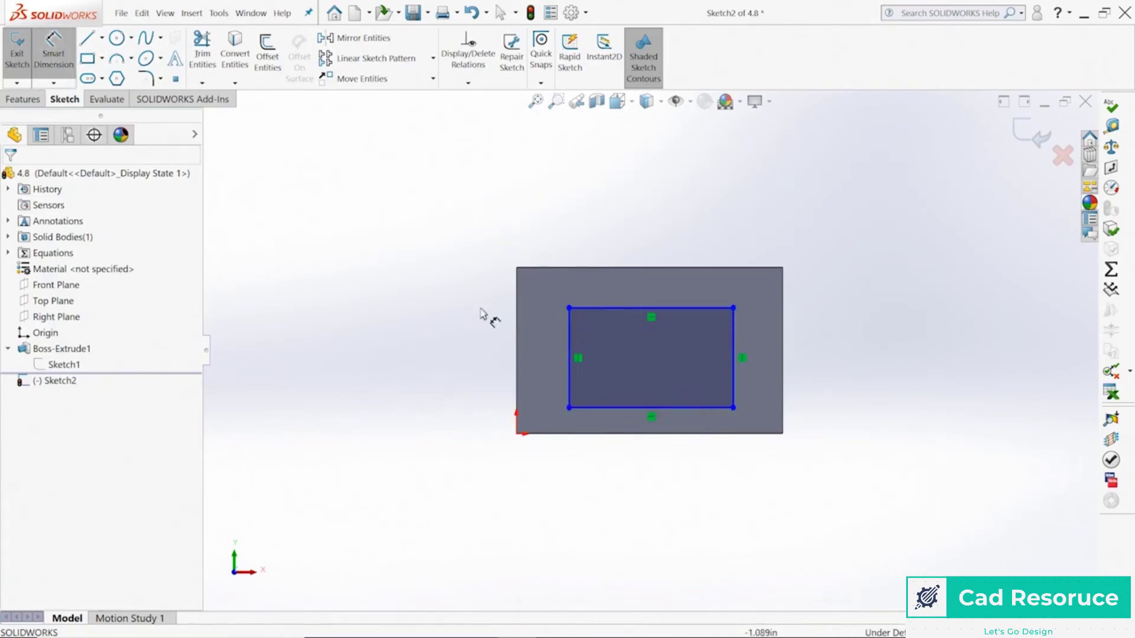
left_click(618, 312)
left_click(640, 223)
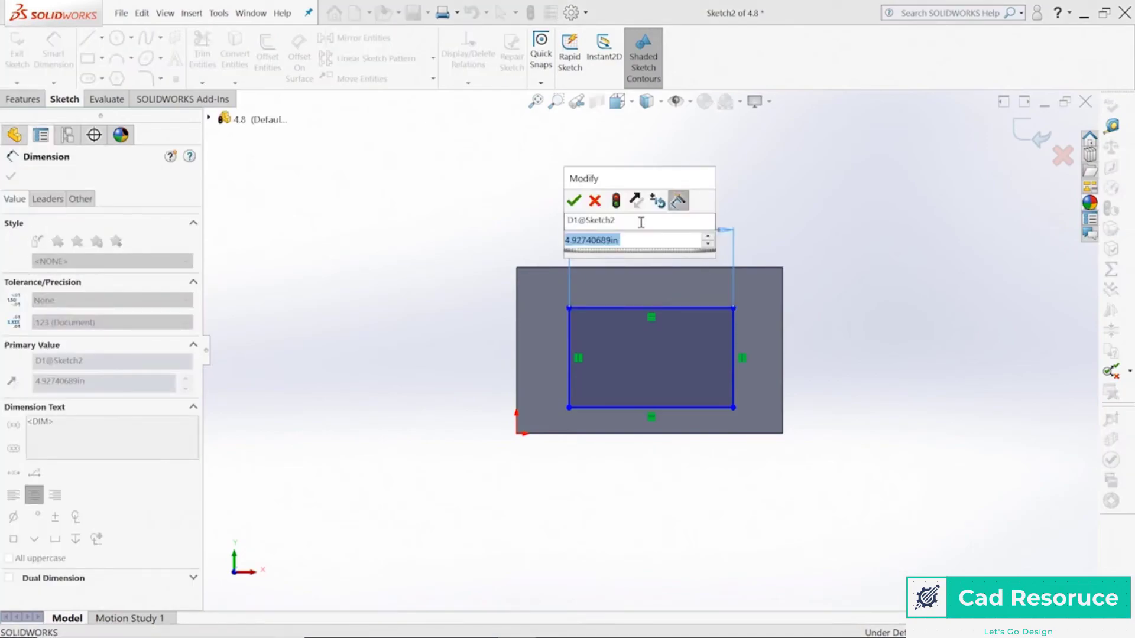
Replace the 4.927 width with 5 and confirm it as 5.000
type("=")
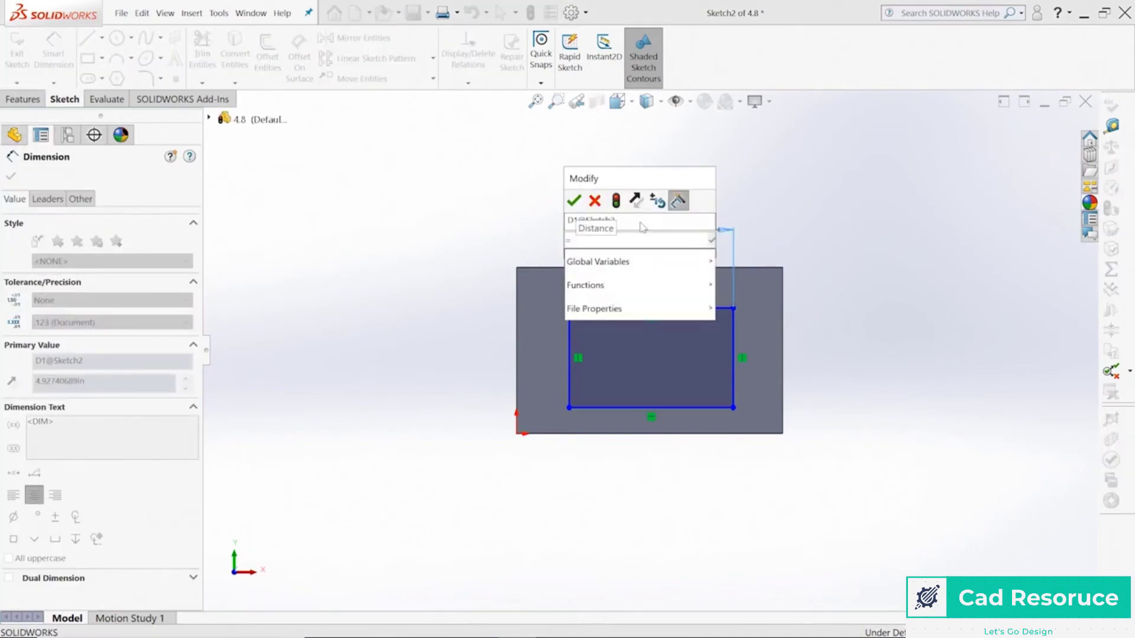
mouse_move(669, 263)
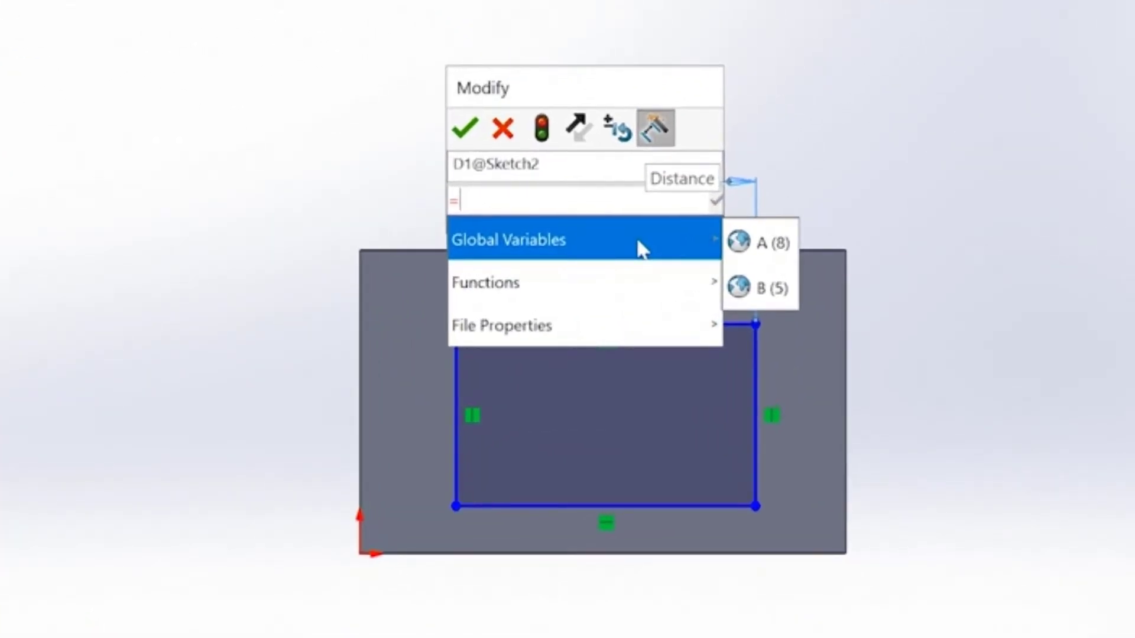
key("Escape")
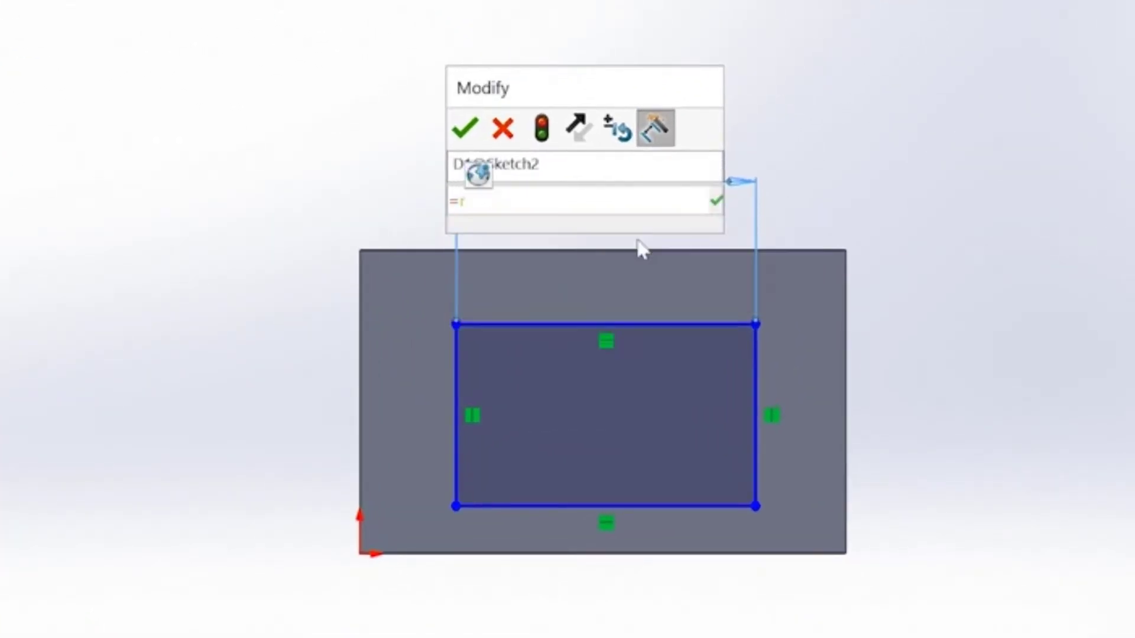
left_click(480, 176)
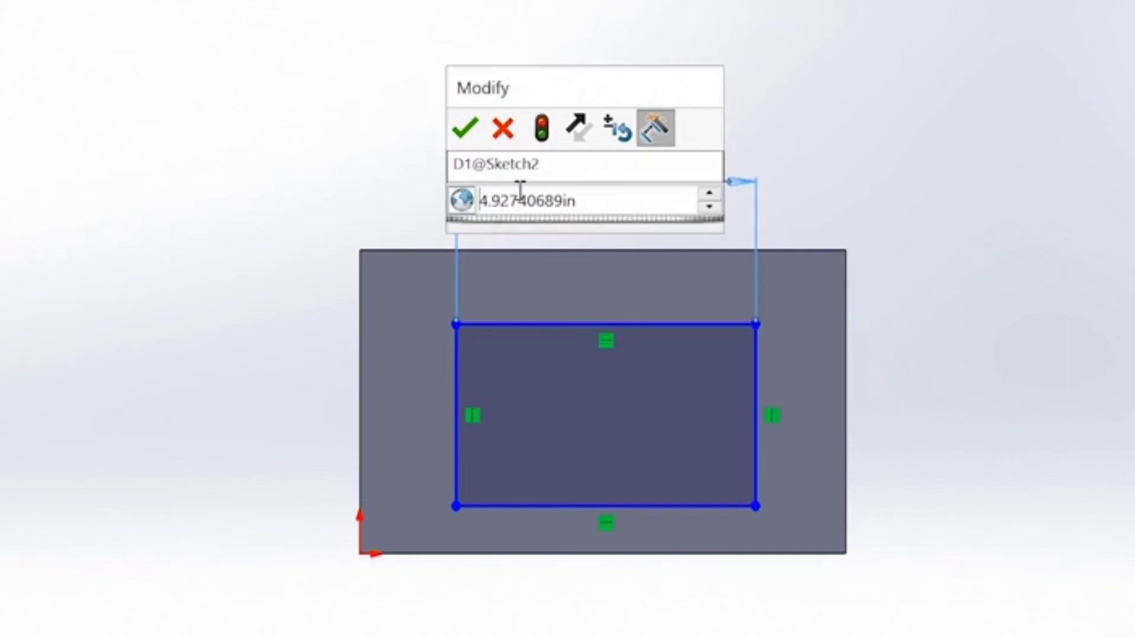
left_click_drag(582, 204, 468, 205)
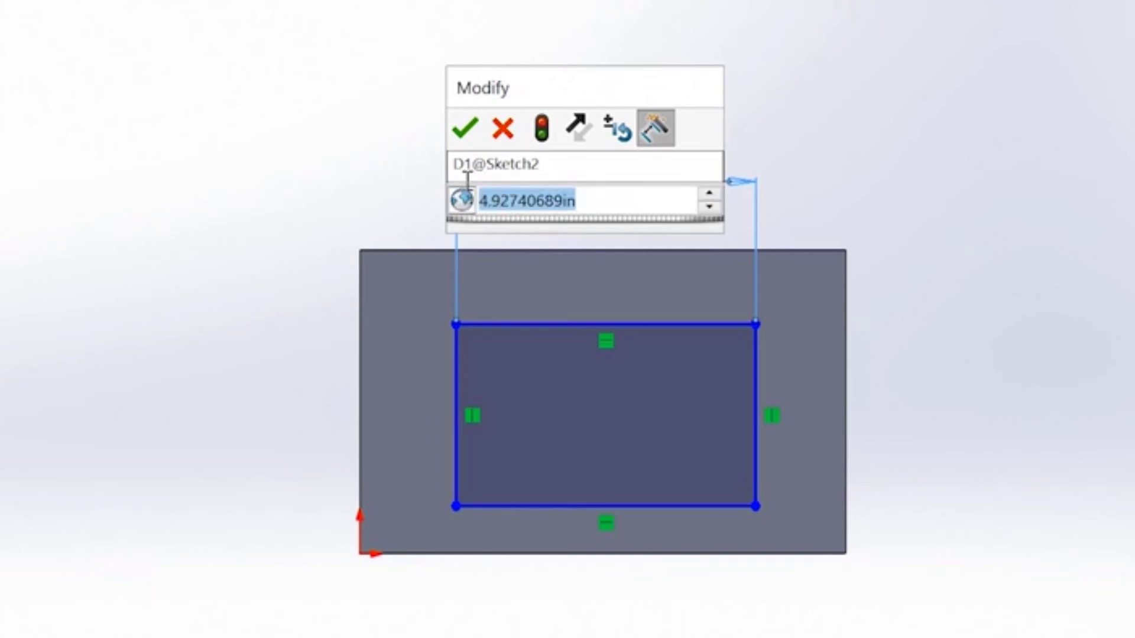
type("5.000in")
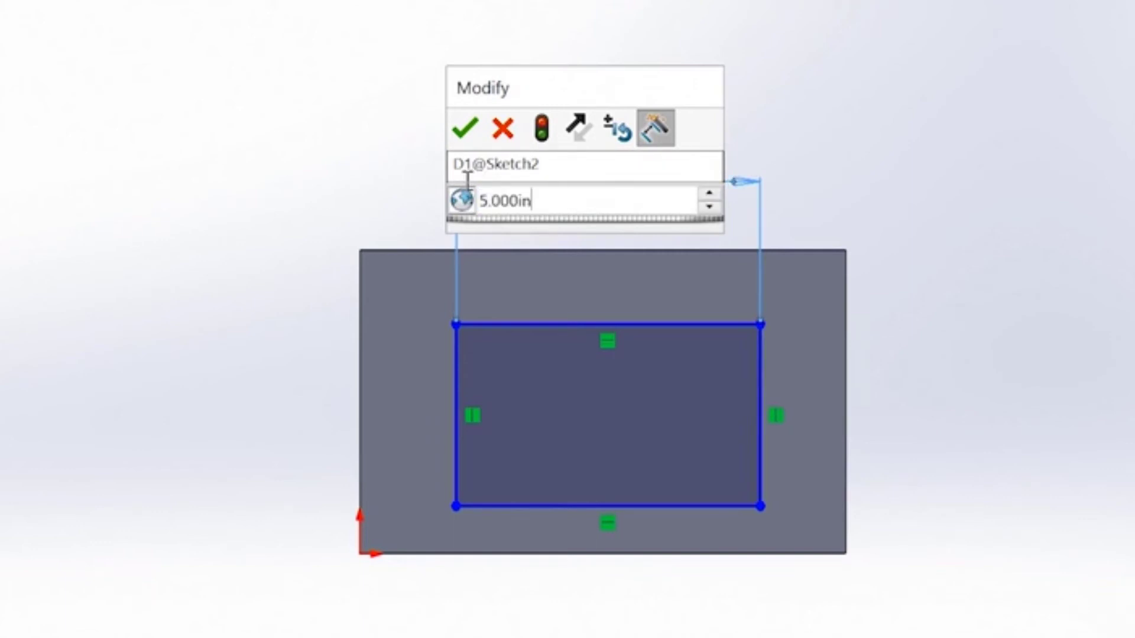
left_click(465, 128)
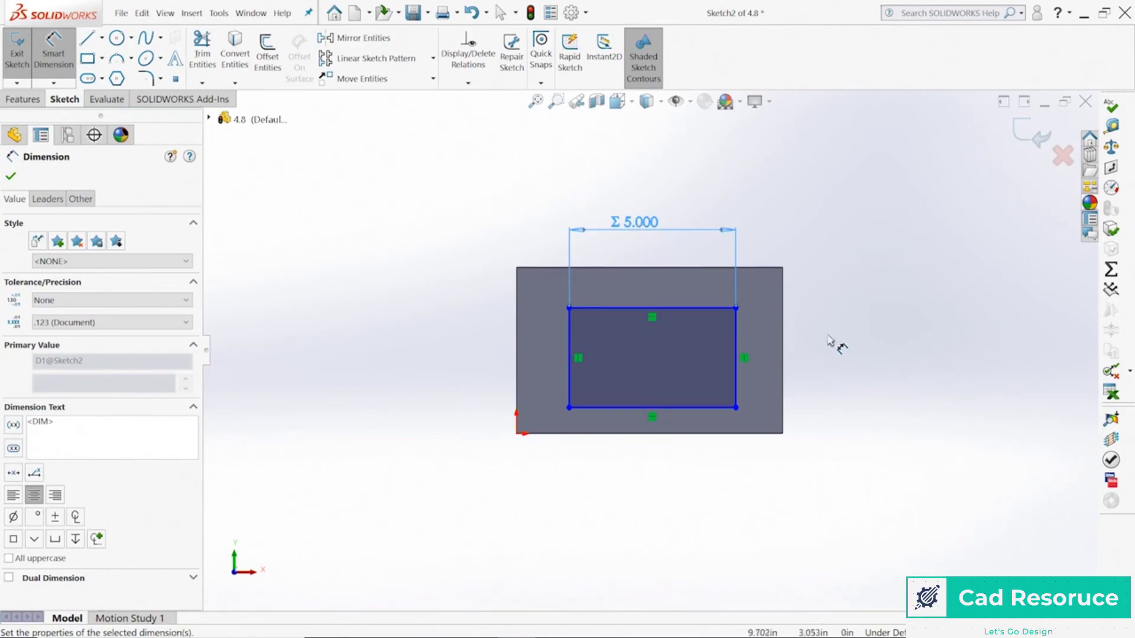
Dimension the inner rectangle's height with the equation D1@Sketch2/2, giving 2.500
left_click(736, 353)
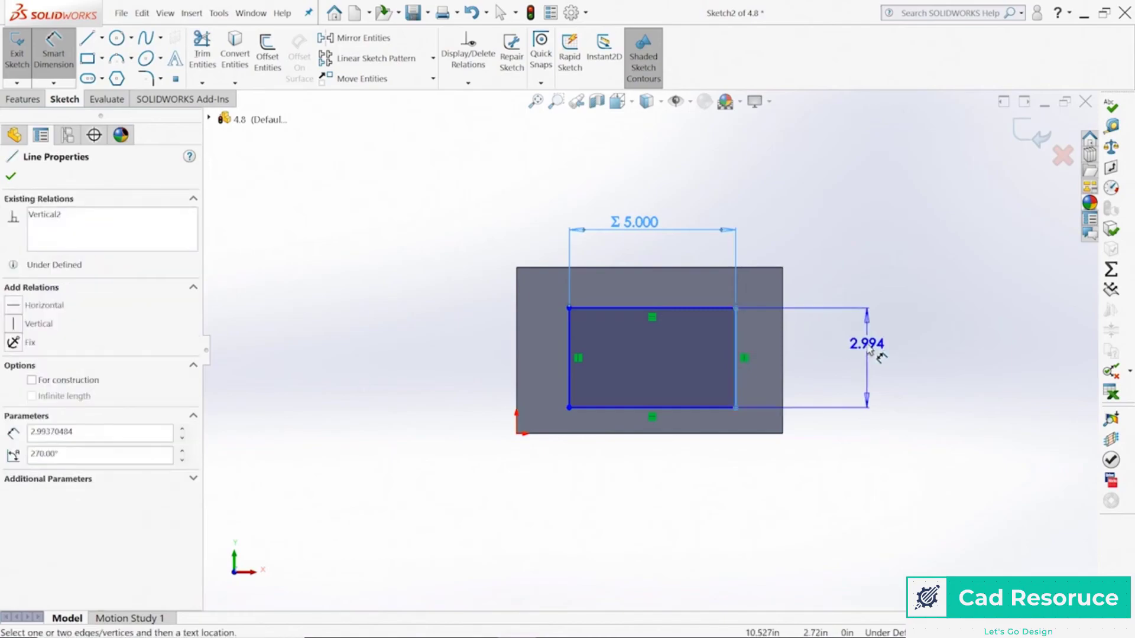
left_click(880, 354)
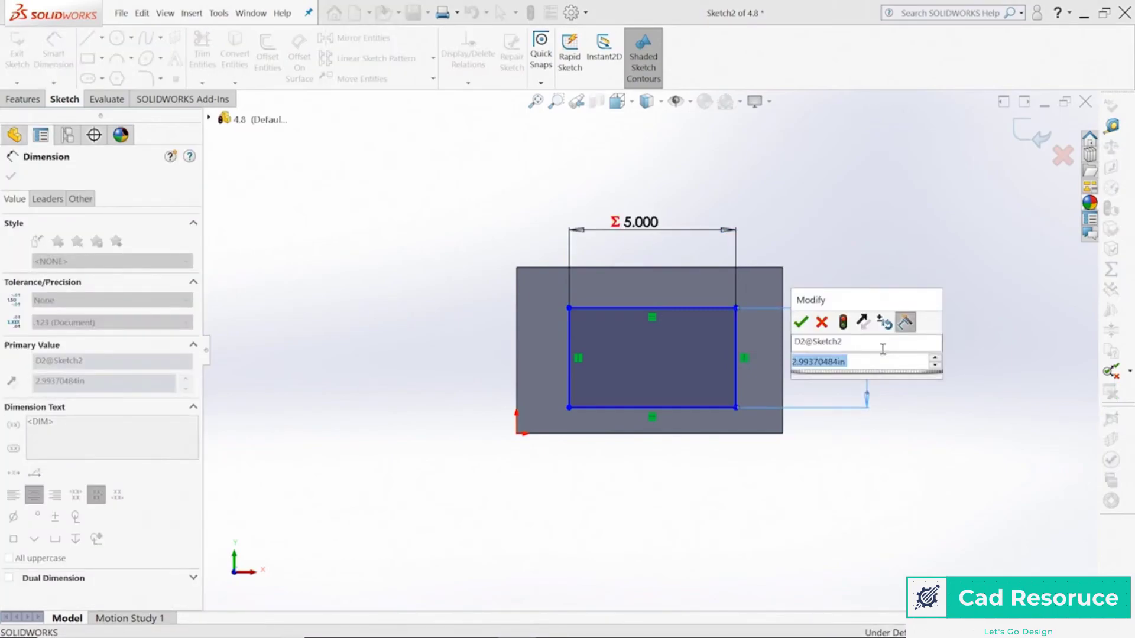
type("=")
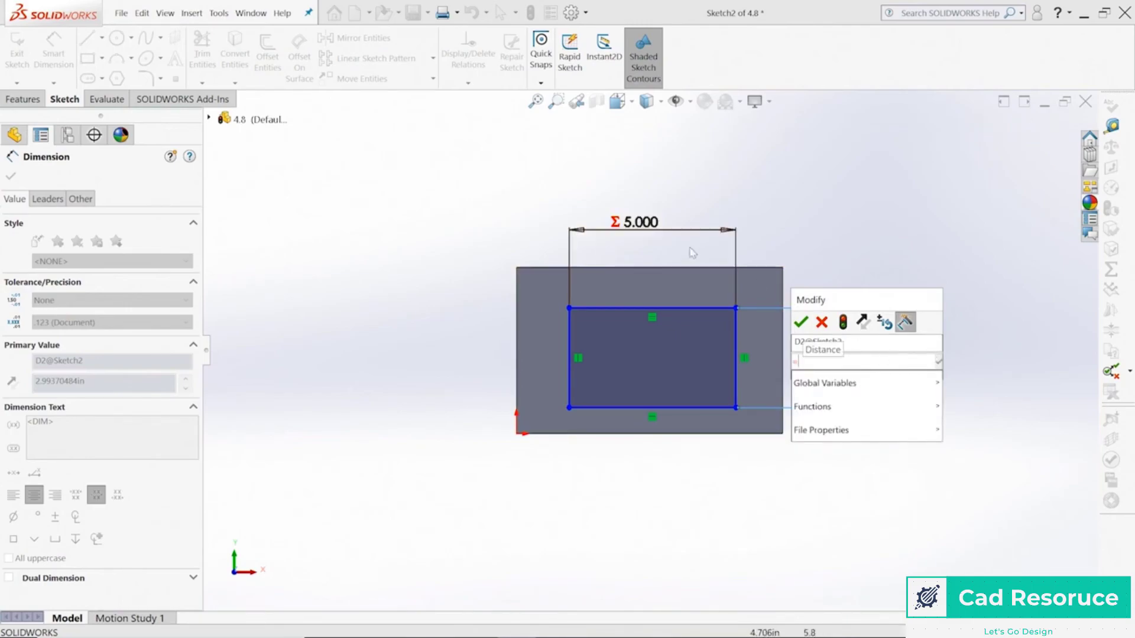
left_click(645, 228)
left_click(645, 228)
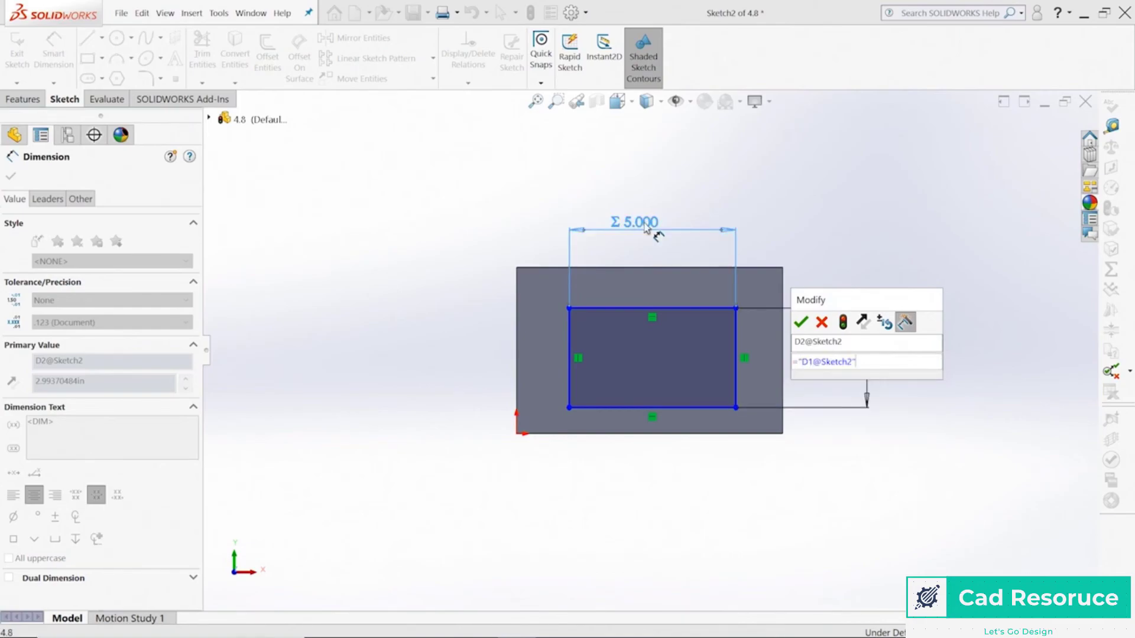
type("/2")
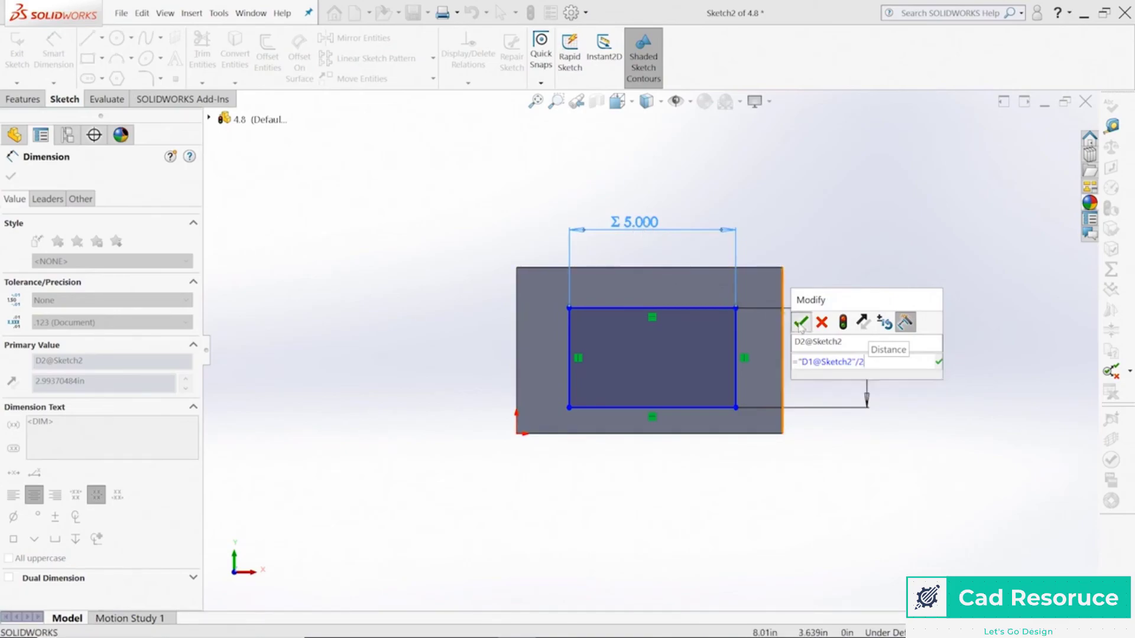
left_click(801, 324)
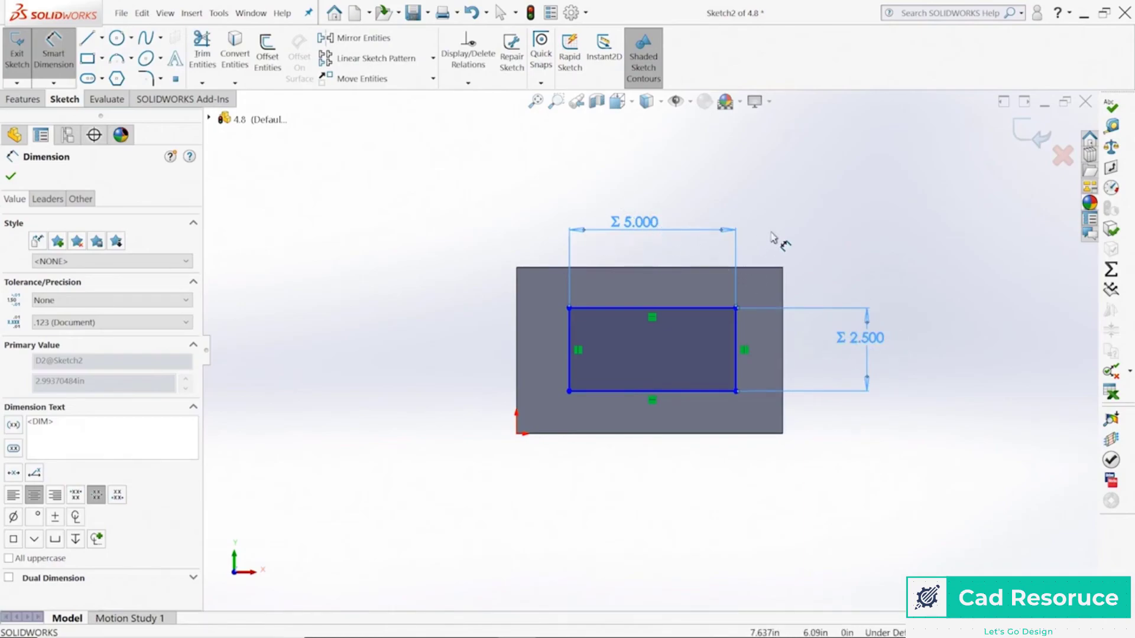
left_click(567, 337)
Dimension the rectangle's offset from the block's left edge as "D2@Sketch2"/2, giving 1.250
left_click(518, 347)
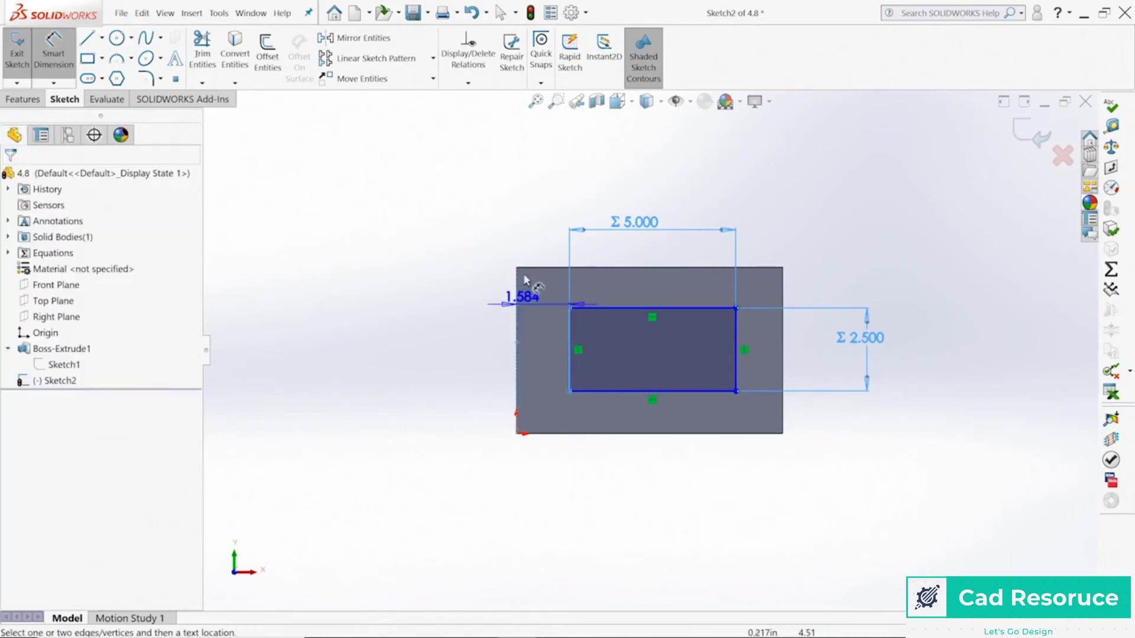
left_click(426, 200)
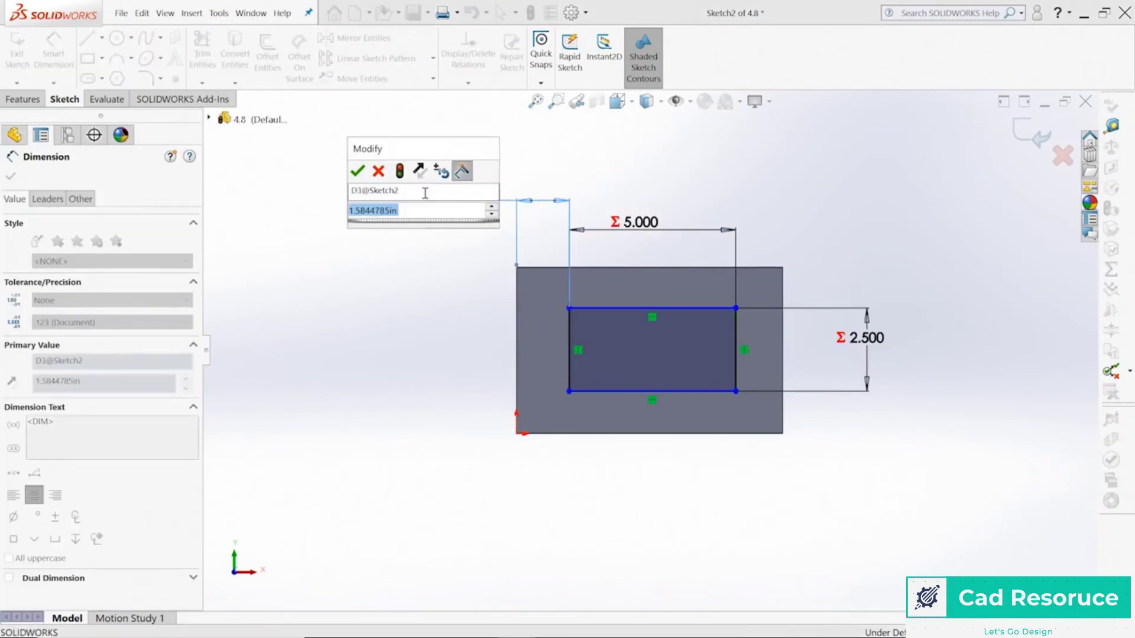
type("=")
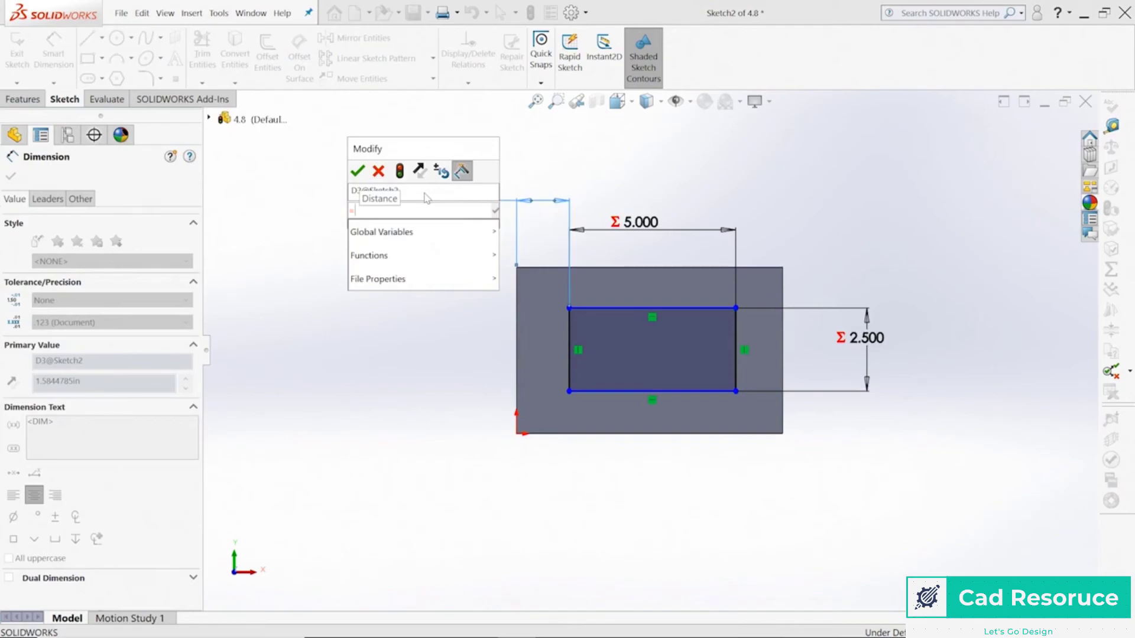
left_click(866, 342)
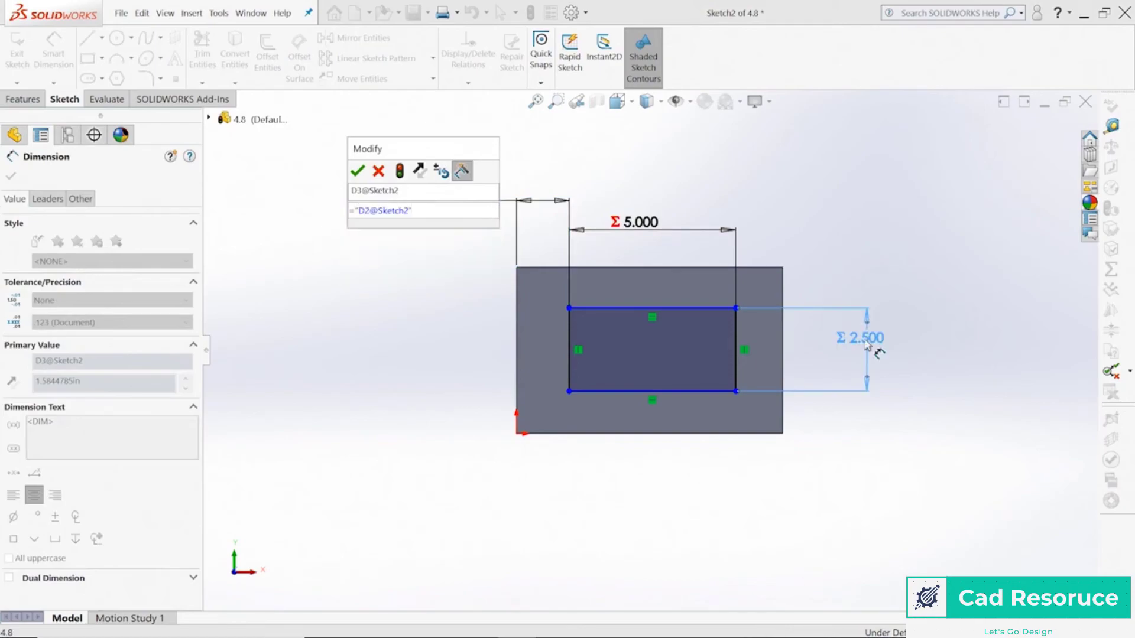
type("/2")
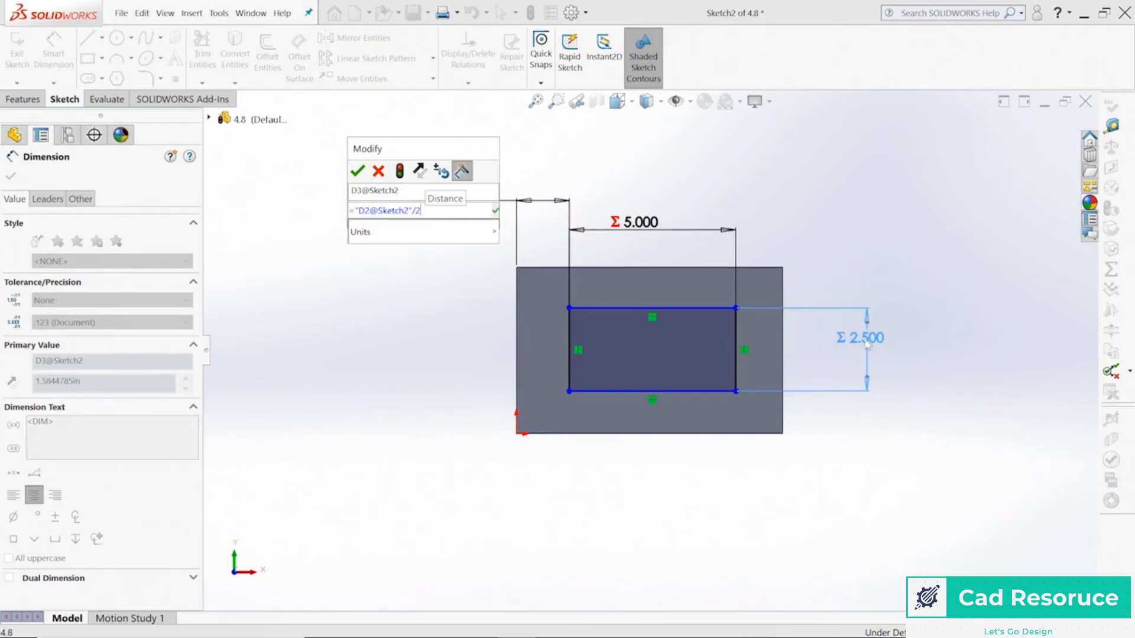
left_click(357, 171)
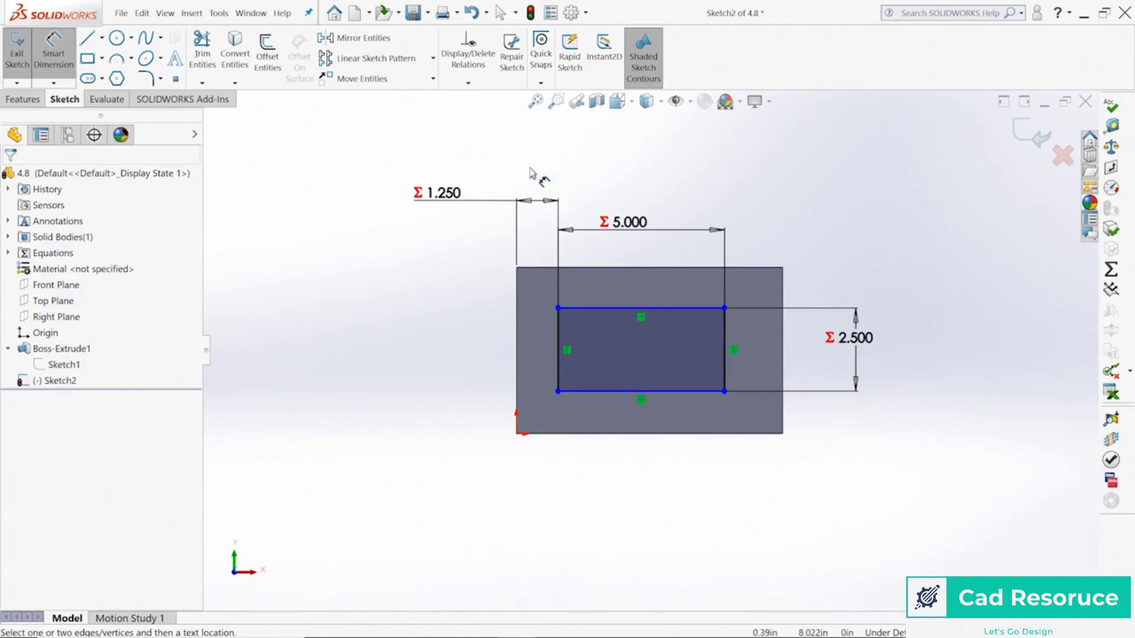
left_click(23, 101)
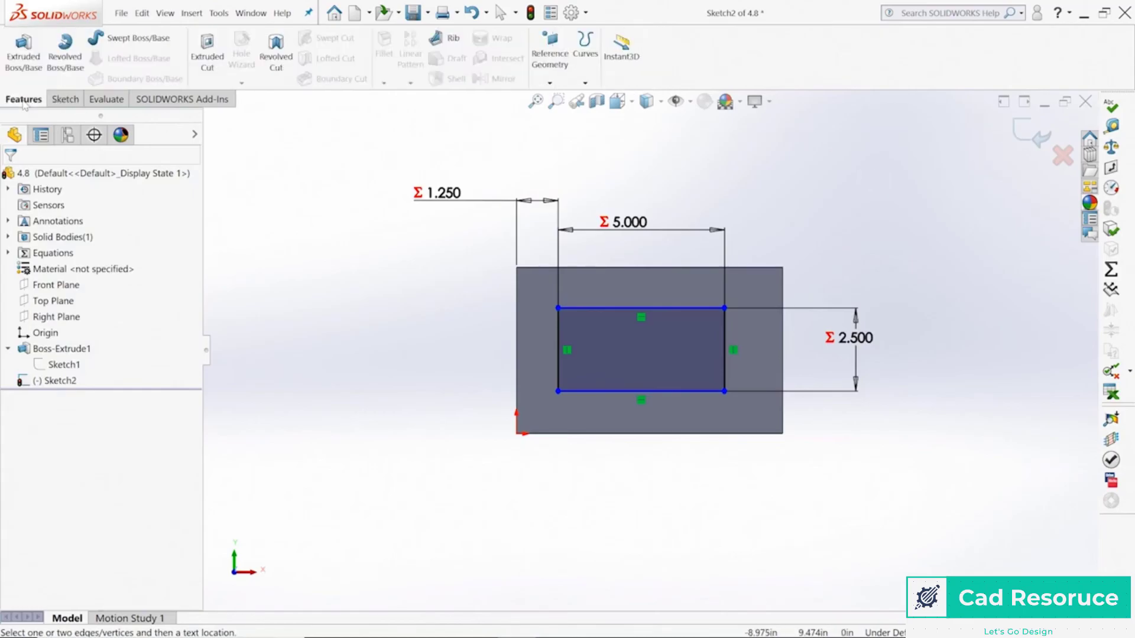
Extrude the inner rectangle into Boss-Extrude2 with its depth set to global variable r
left_click(29, 50)
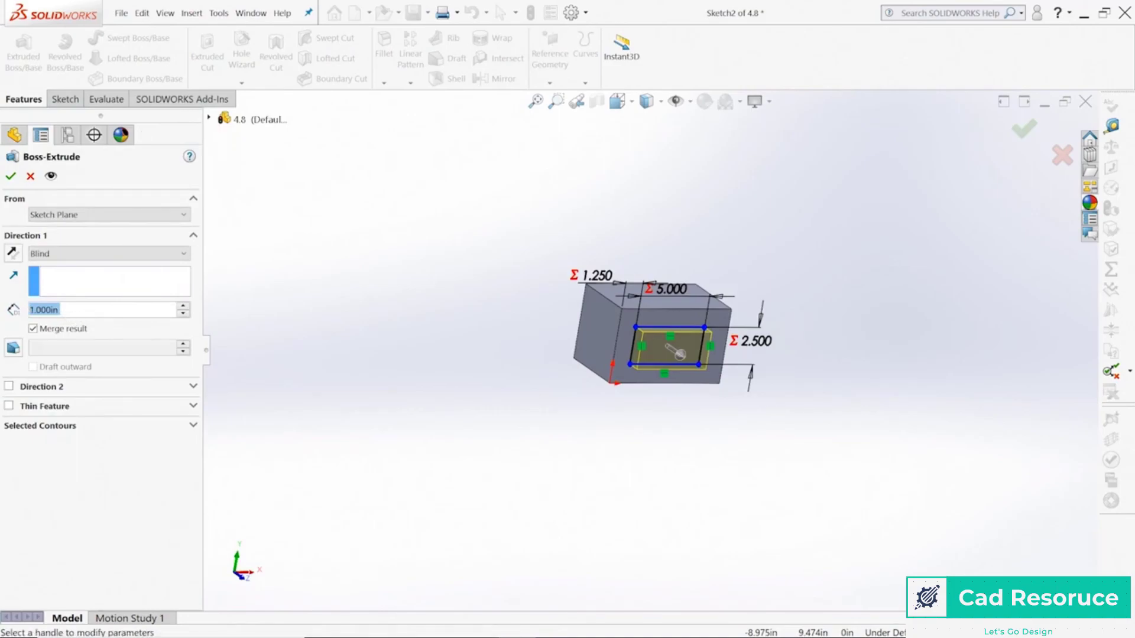
type("=")
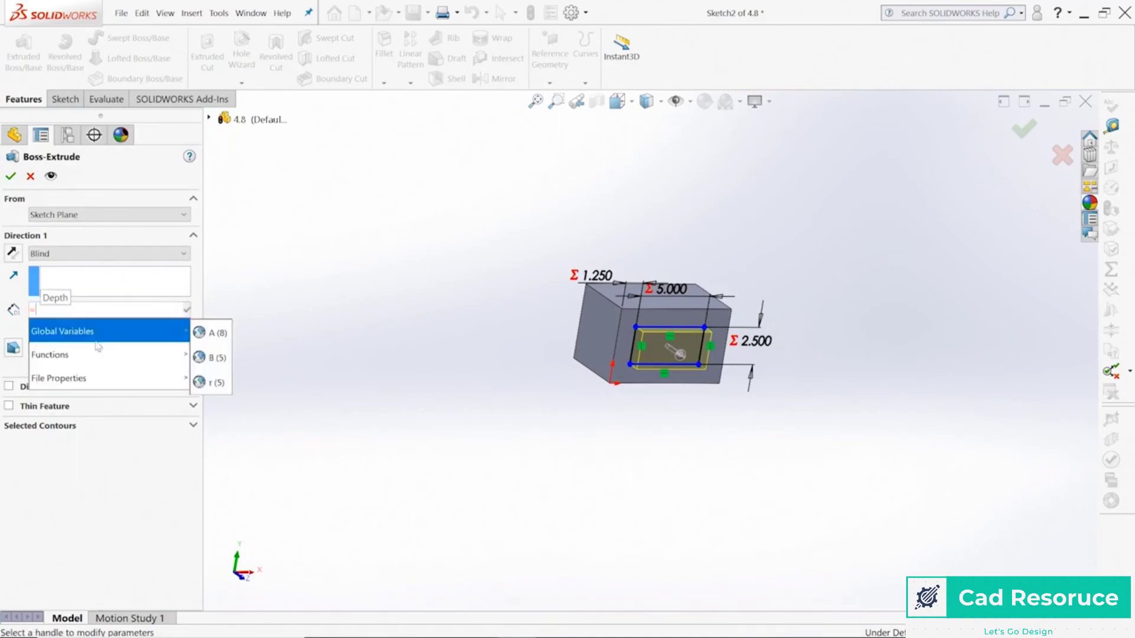
mouse_move(142, 353)
left_click(205, 384)
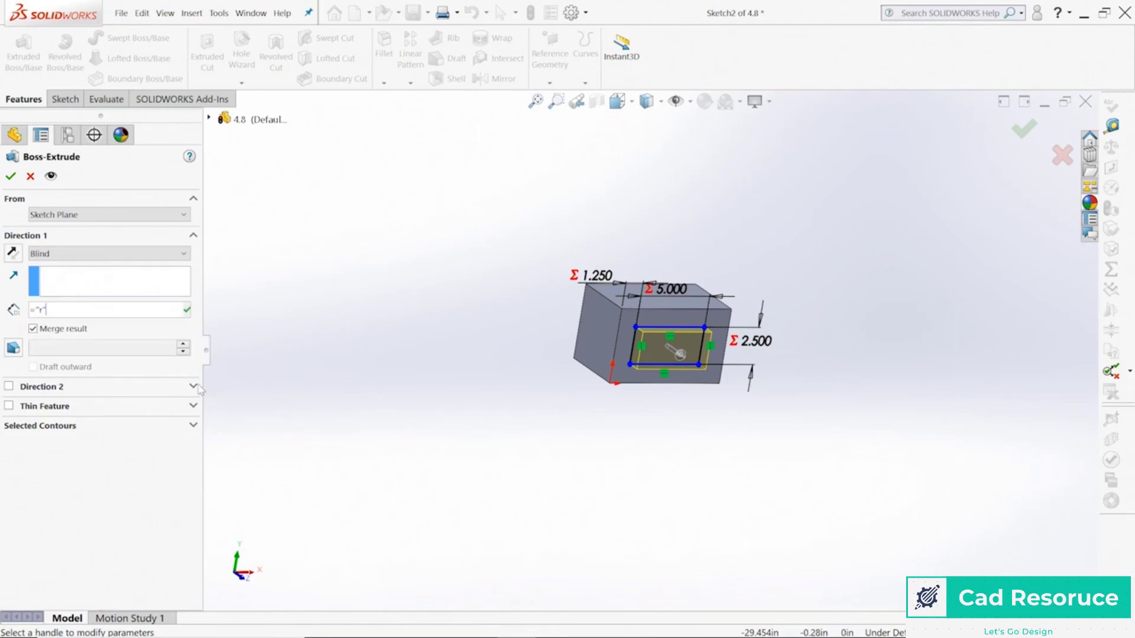
left_click(11, 176)
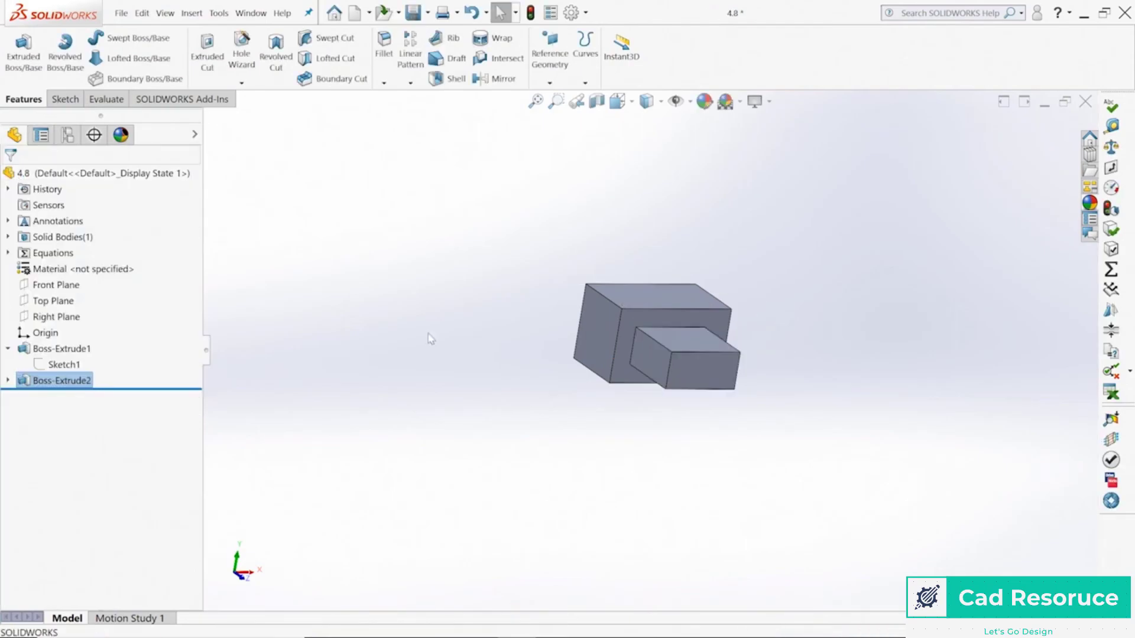
left_click(7, 253)
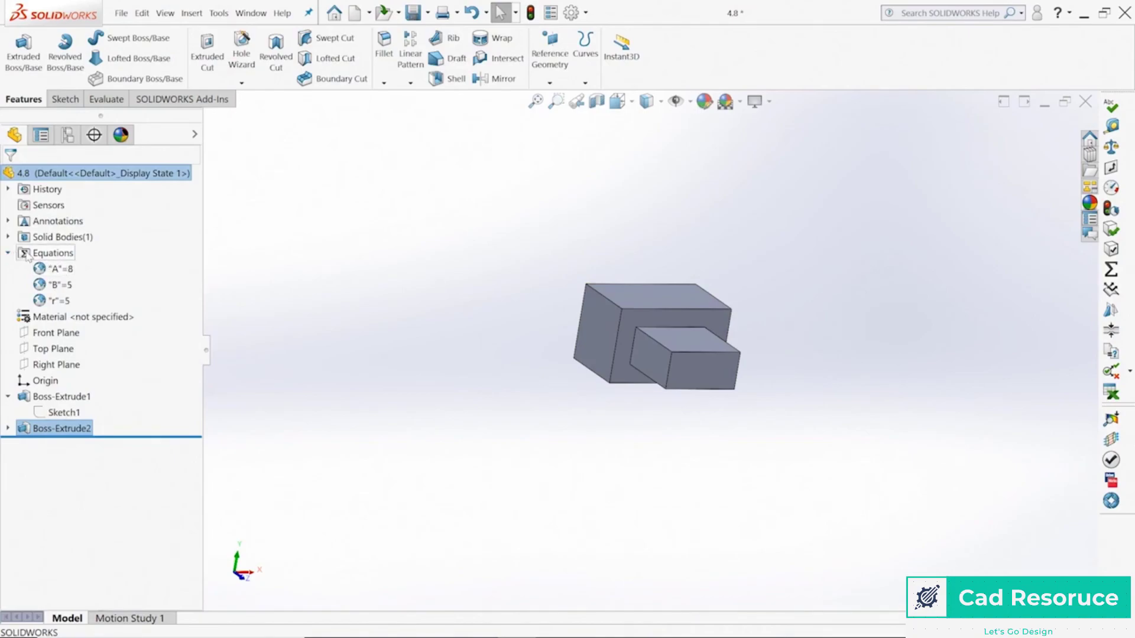
Open Manage Equations and enlarge it to list variables A, B, r and all seven equations
right_click(27, 255)
left_click(89, 260)
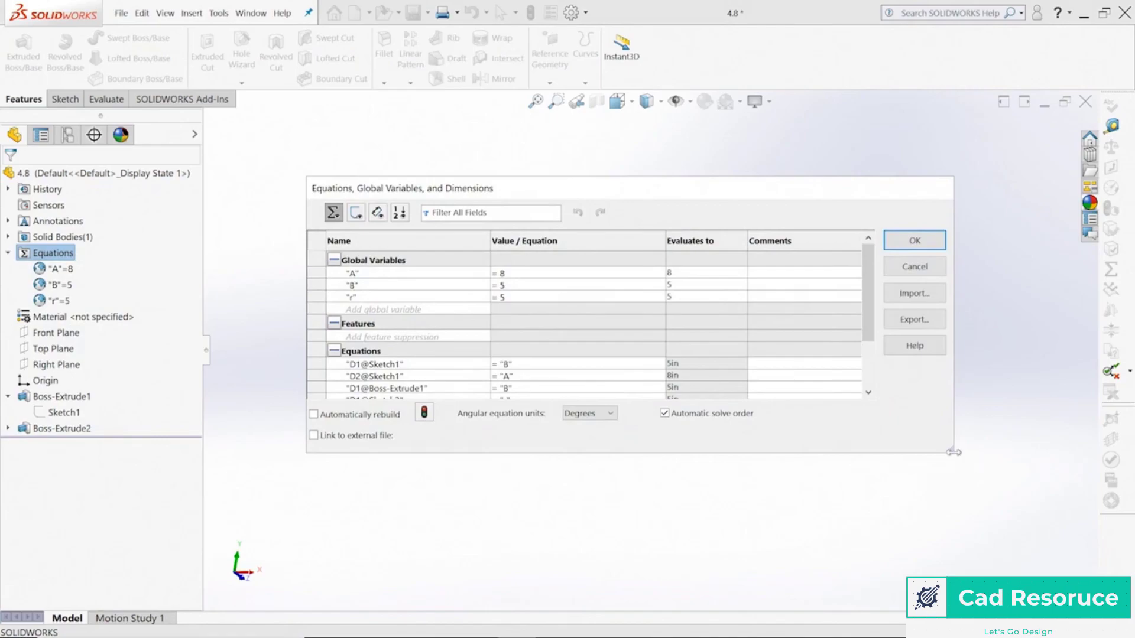
left_click_drag(952, 447, 971, 507)
left_click_drag(970, 455, 988, 551)
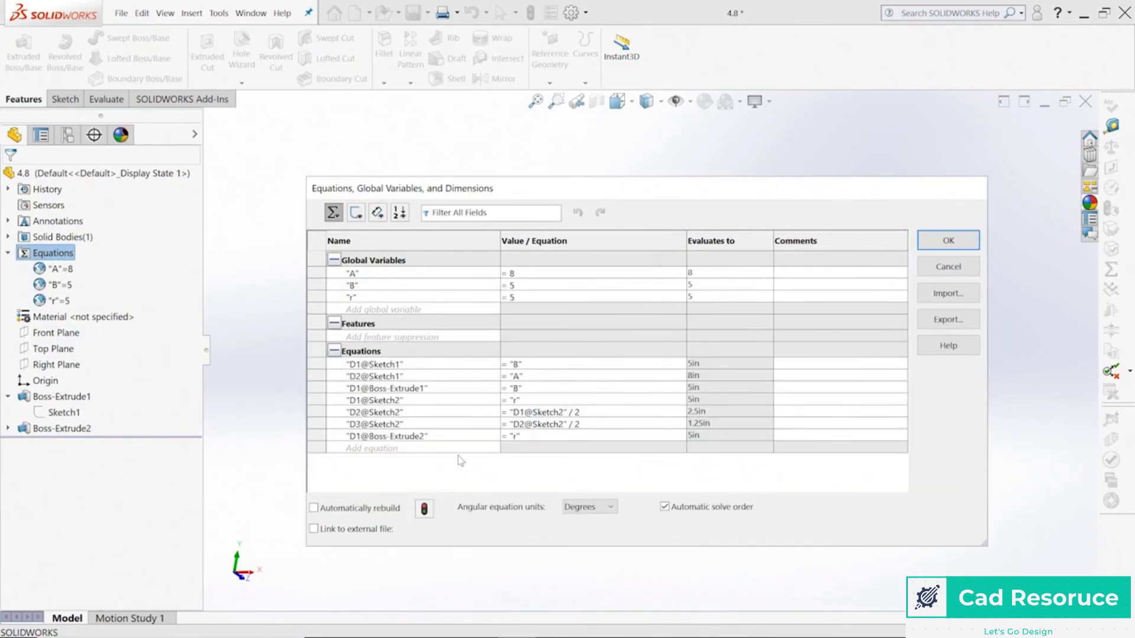